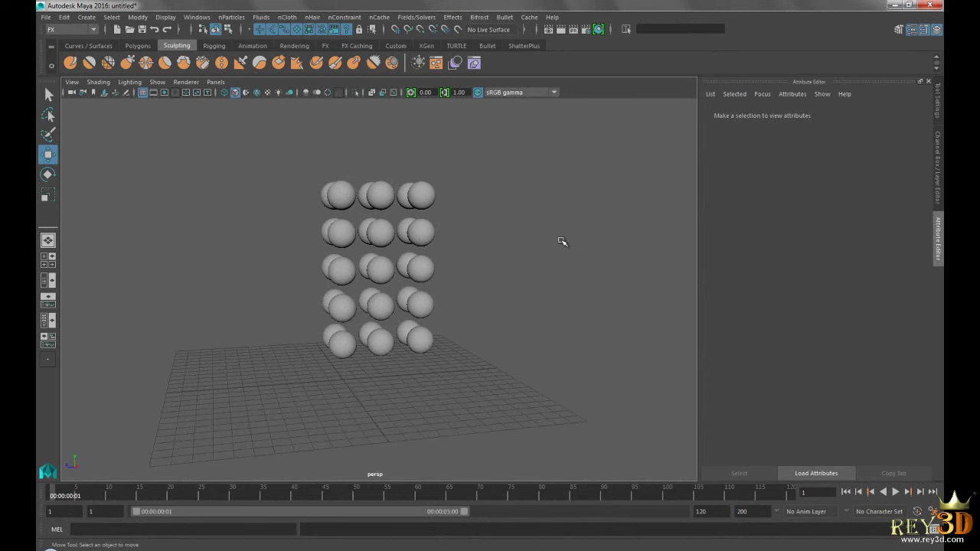
Step: Frame the grid, then marquee-select all thirty polygon spheres
mouse_move(557, 253)
middle_mouse_down("alt")
mouse_move(508, 234)
mouse_move(302, 274)
middle_mouse_up("alt")
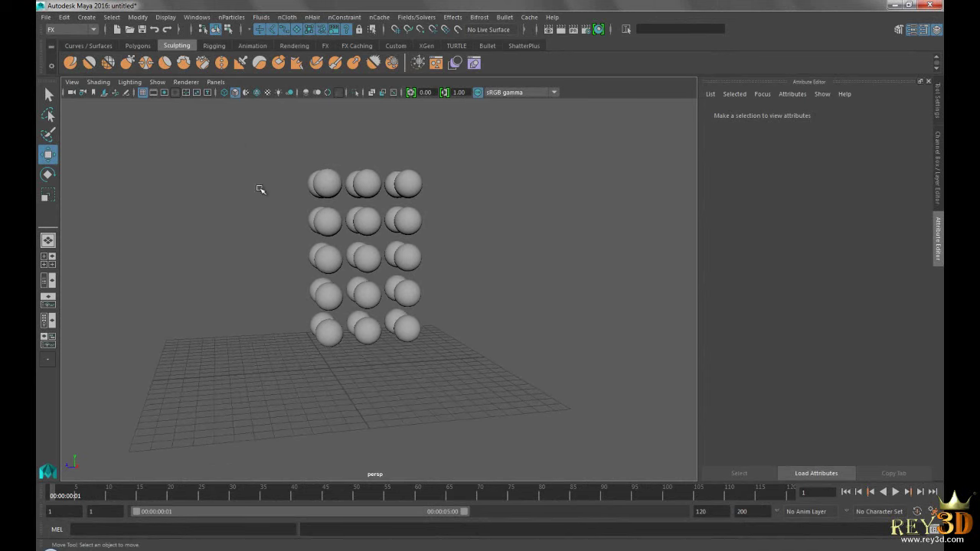
left_click_drag(240, 142, 555, 422)
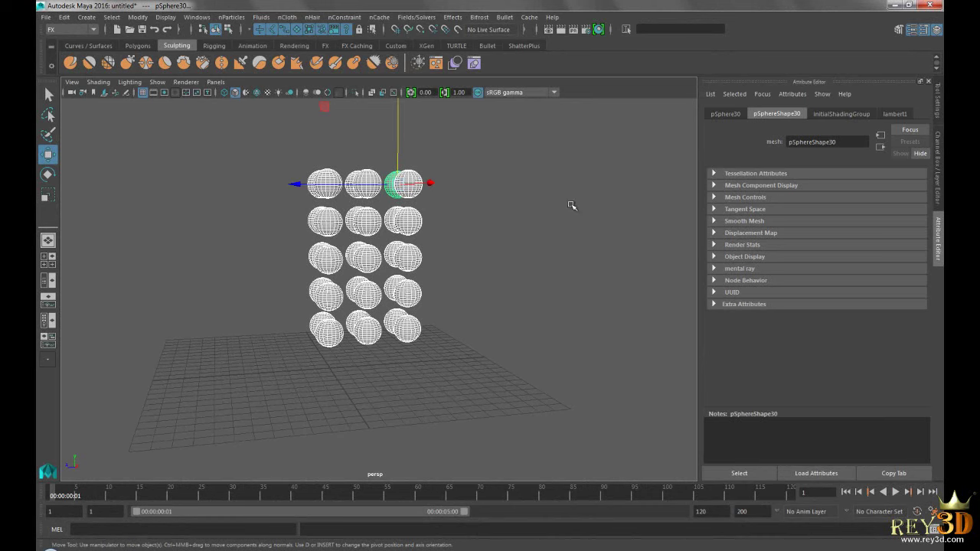
Step: Make the selected spheres Bullet active rigid bodies with a Sphere collider shape
left_click(505, 17)
left_click(624, 44)
left_click(702, 75)
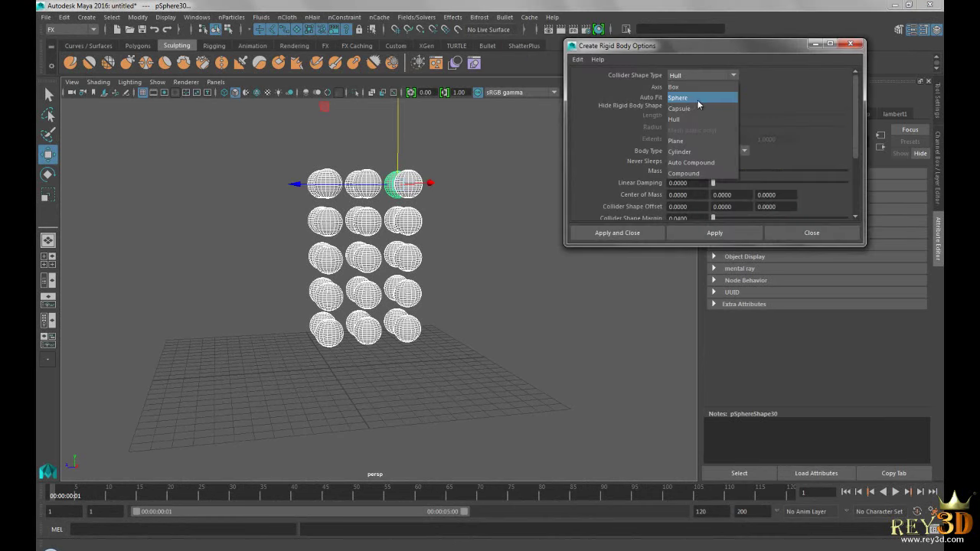
left_click(688, 99)
left_click_drag(635, 48, 635, 60)
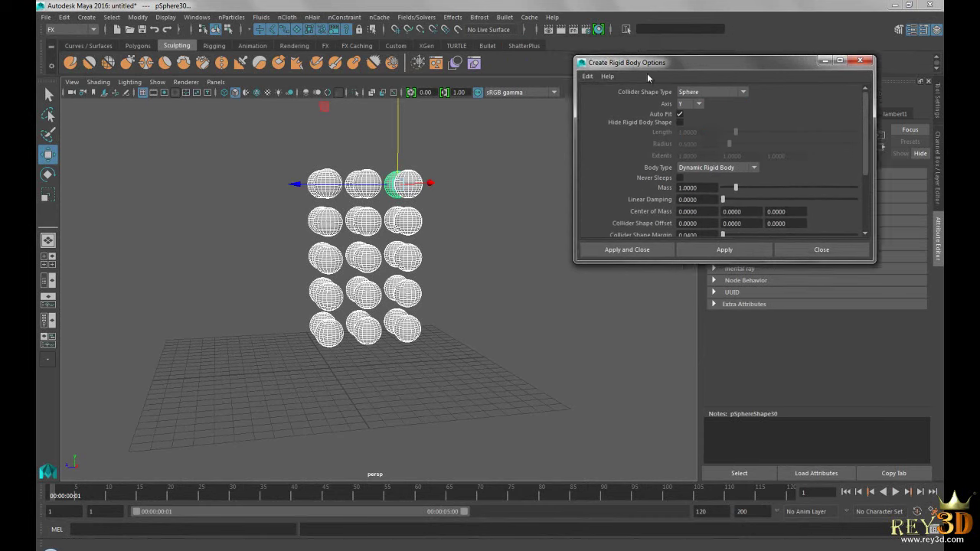
left_click(597, 243)
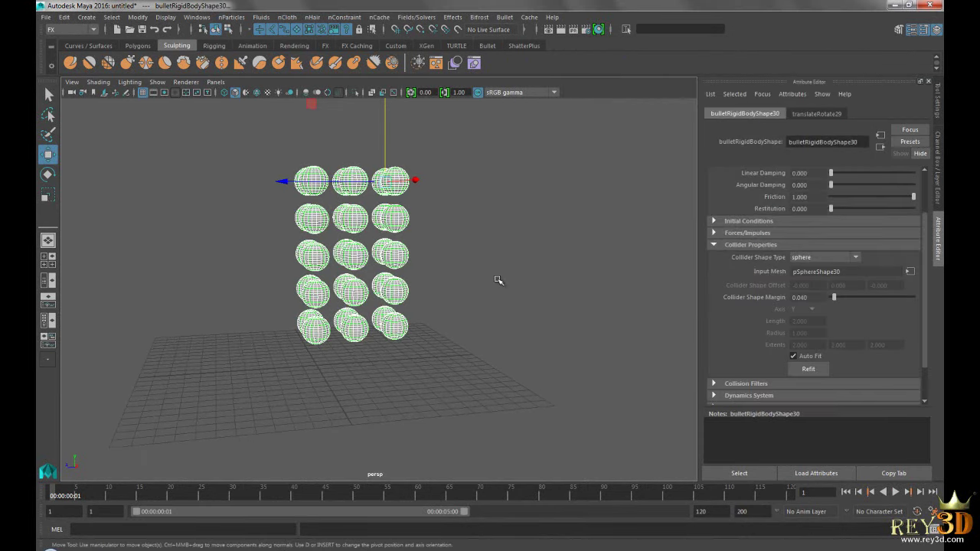
Step: Deselect, play the simulation to watch the spheres fall, then stop and rewind to frame 1
left_click(498, 280)
left_click(895, 492)
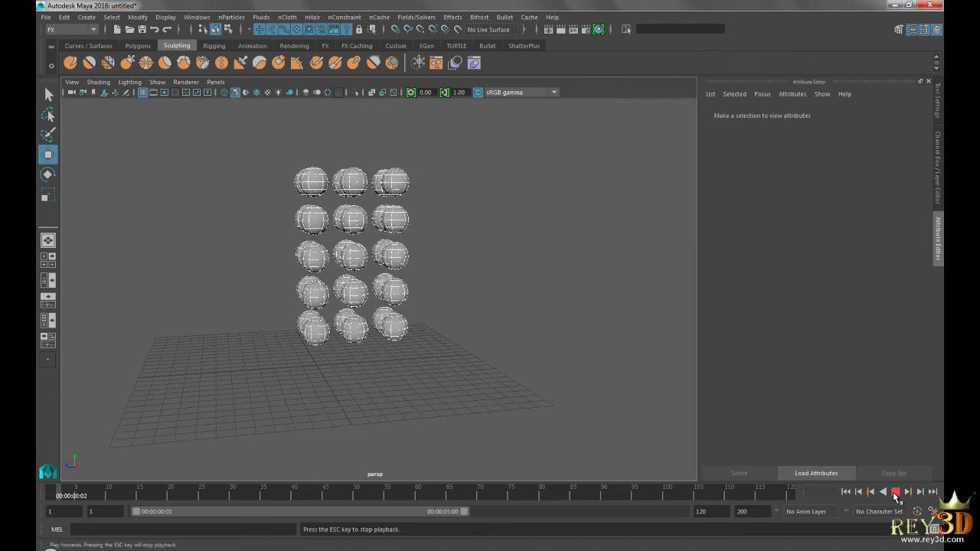
left_click(896, 493)
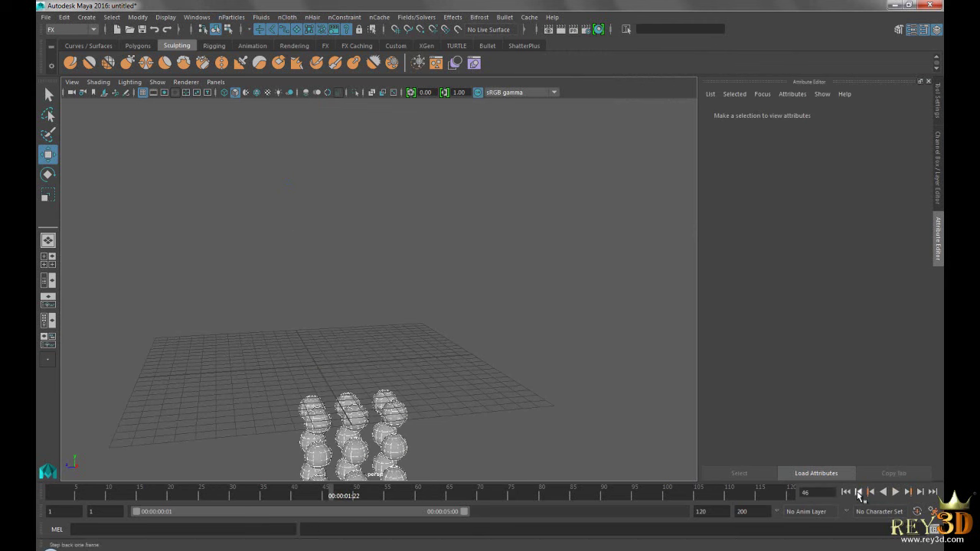
left_click(845, 492)
Step: Select bulletSolver1 in the Outliner and turn its Ground Plane on in the Channel Box
left_click(48, 281)
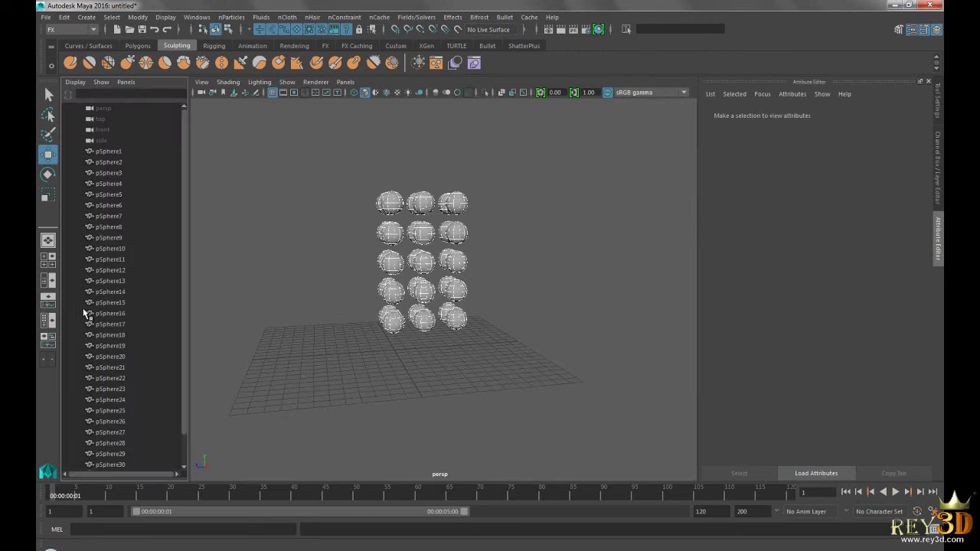
scroll(134, 330, "down", 1)
left_click(111, 443)
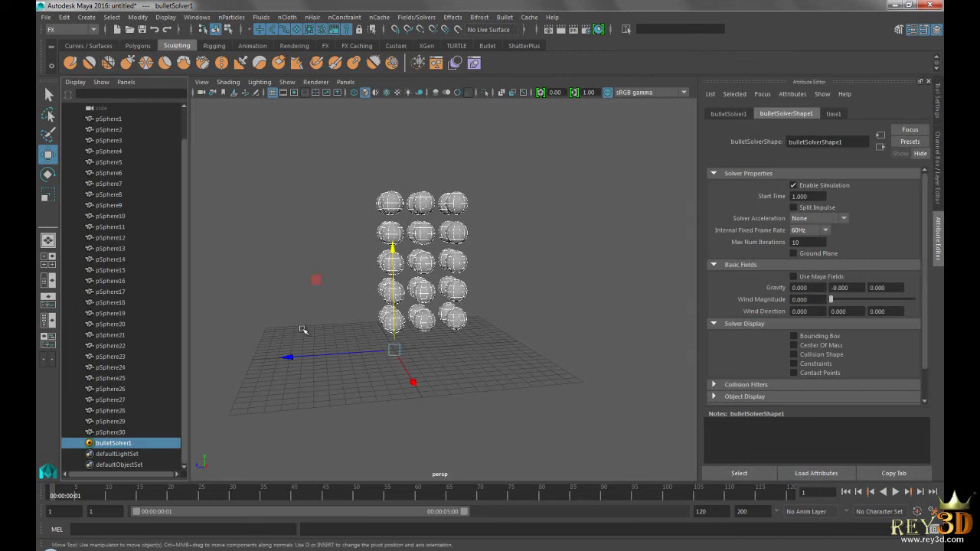
left_click(936, 29)
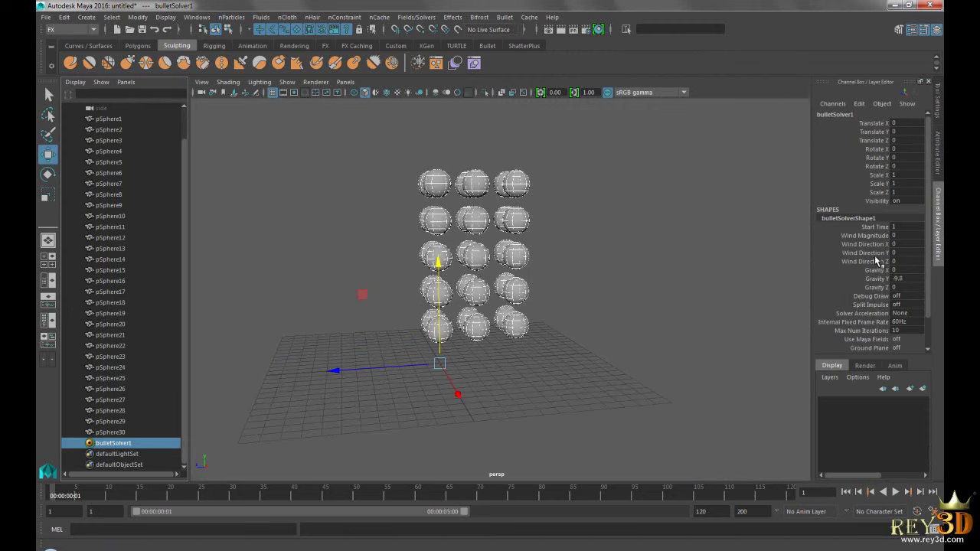
scroll(881, 276, "down", 1)
scroll(885, 294, "down", 1)
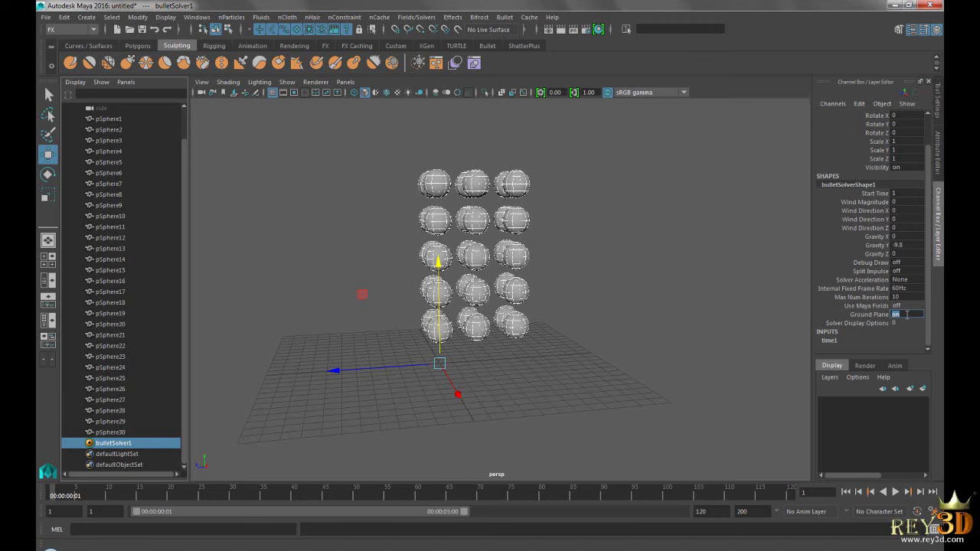
left_click(605, 212)
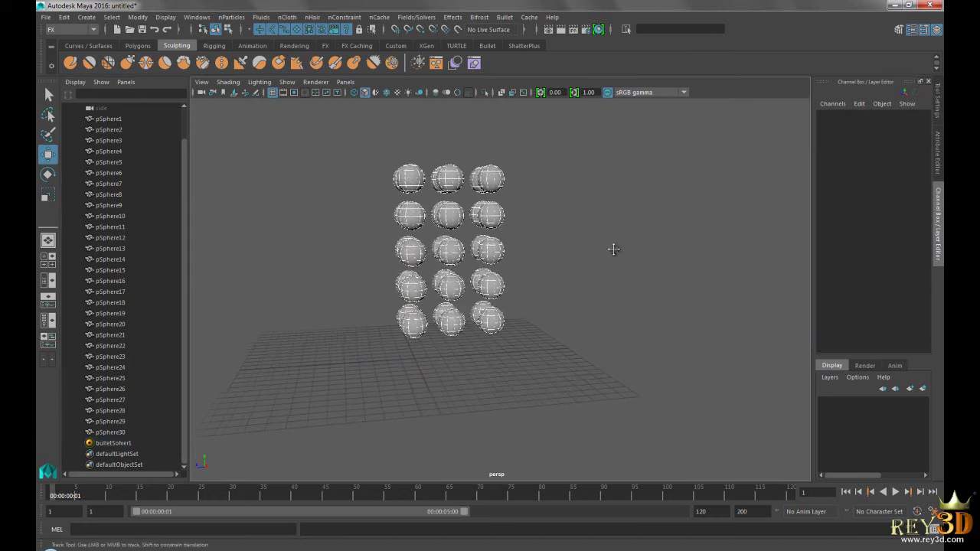
Step: Replay the simulation to see the spheres stack in three columns, then reset to frame 1
left_click(896, 492)
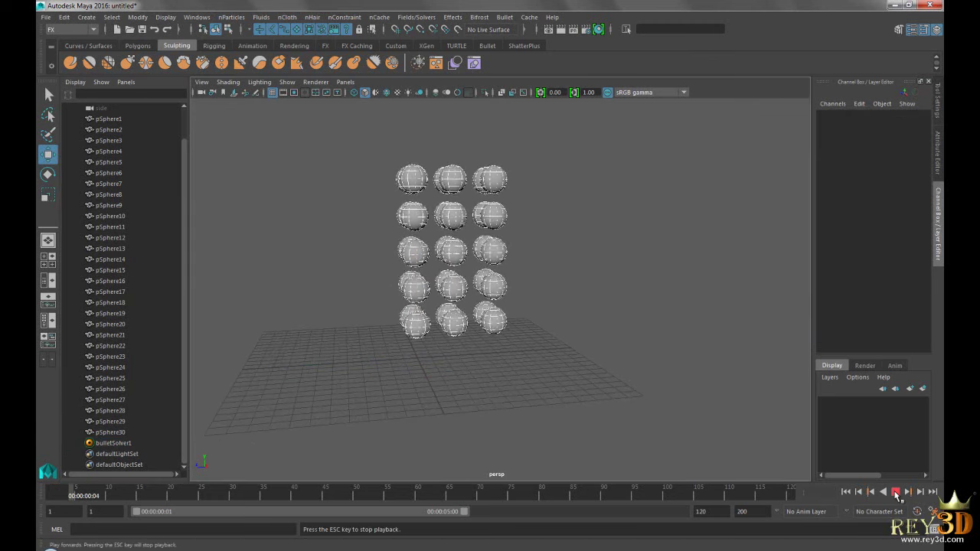
left_click(896, 492)
left_click(846, 493)
left_click(896, 493)
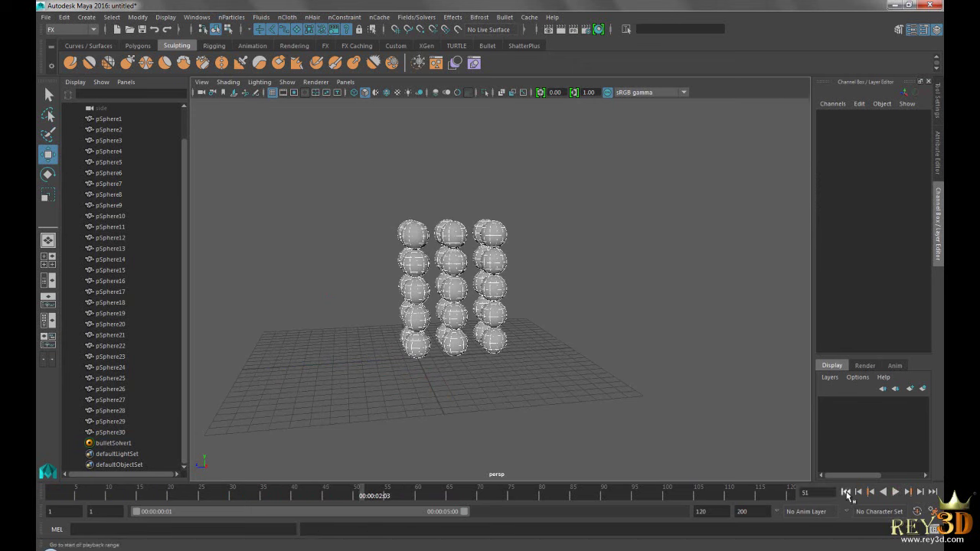
key("alt+shift+v")
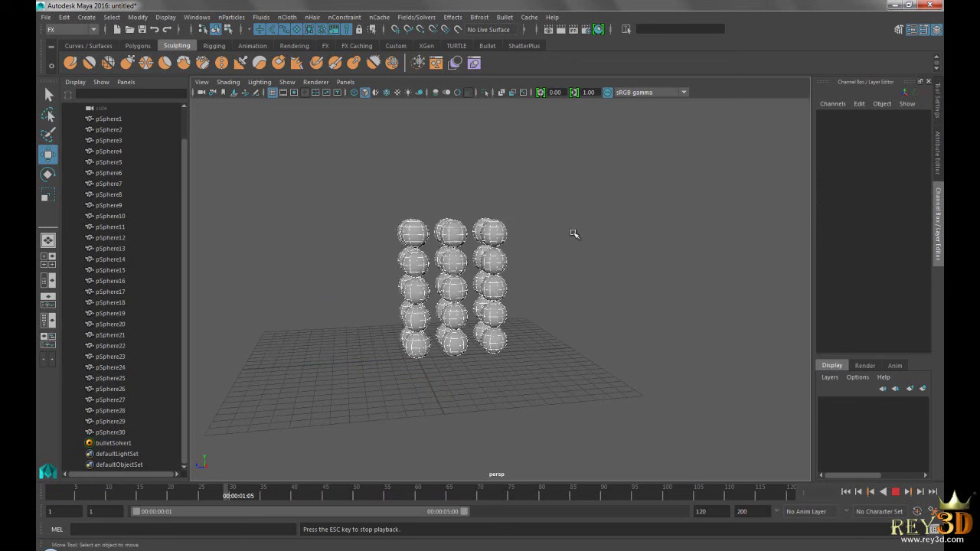
left_click(897, 496)
key("alt+shift+v")
mouse_move(636, 333)
left_mouse_down("alt")
mouse_move(602, 328)
mouse_move(571, 251)
mouse_move(547, 278)
left_mouse_up("alt")
Step: Create a polygon sphere, move it up and right, and scale it to about 2.3
key("space")
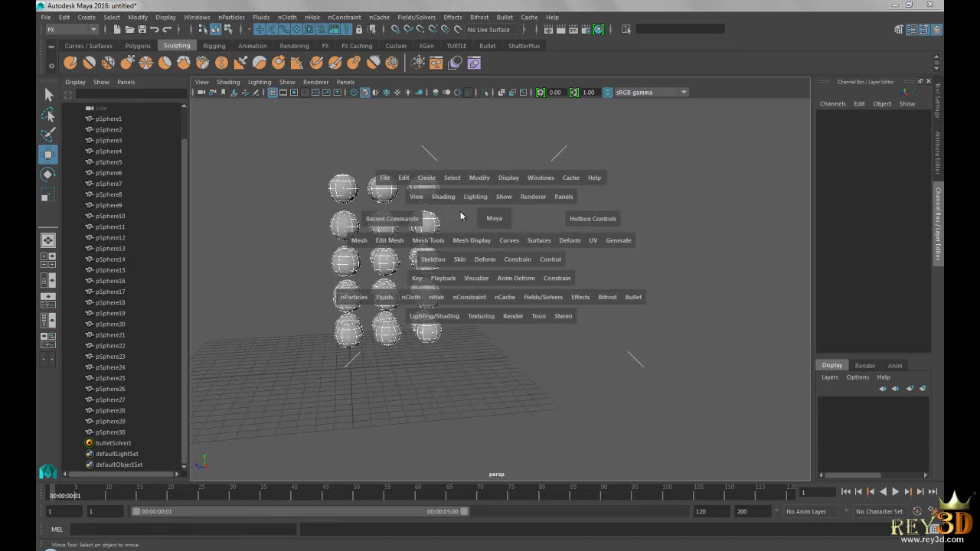
left_click_drag(427, 182, 582, 228)
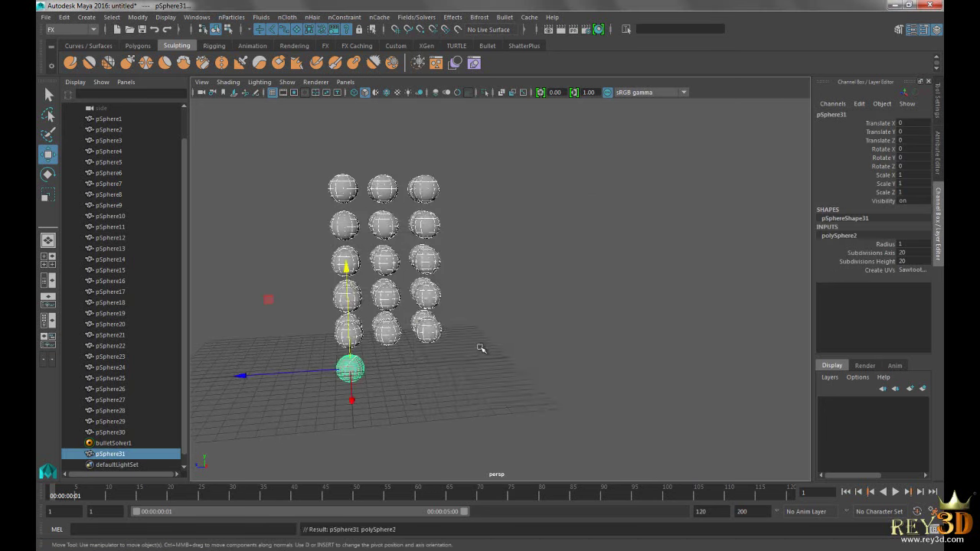
left_click_drag(277, 291, 524, 164)
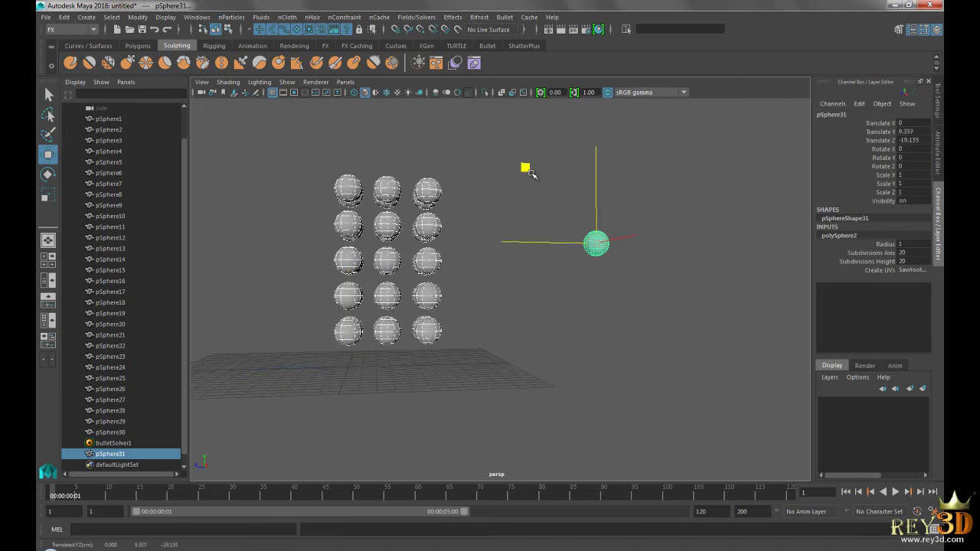
key("r")
mouse_move(595, 239)
left_mouse_down()
mouse_move(623, 245)
mouse_move(609, 284)
mouse_move(531, 289)
mouse_move(540, 296)
mouse_move(601, 246)
left_mouse_up()
key("w")
left_click(582, 295)
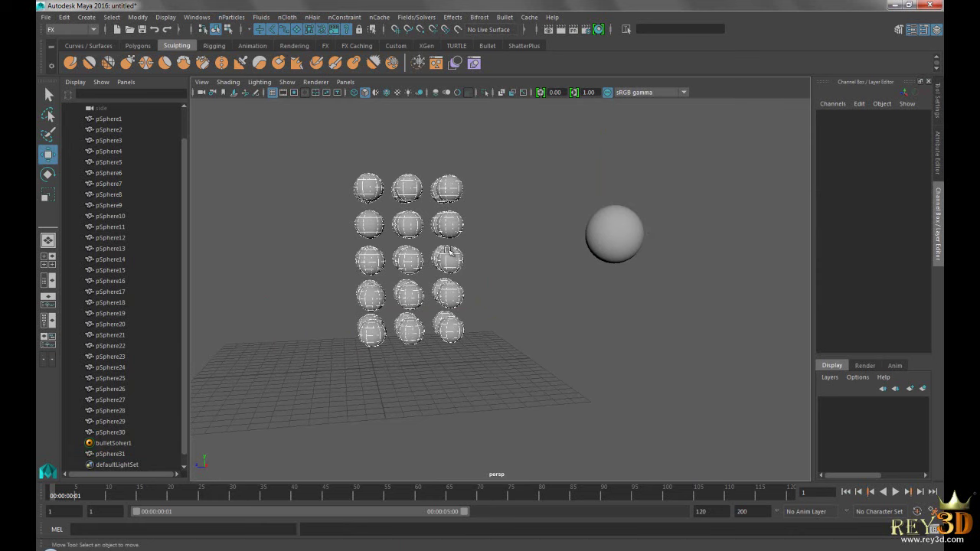
Step: Test the simulation twice, rewinding to frame 1 after each playback
mouse_move(502, 264)
left_mouse_down("alt")
mouse_move(532, 258)
mouse_move(547, 269)
mouse_move(527, 248)
mouse_move(497, 260)
left_mouse_up("alt")
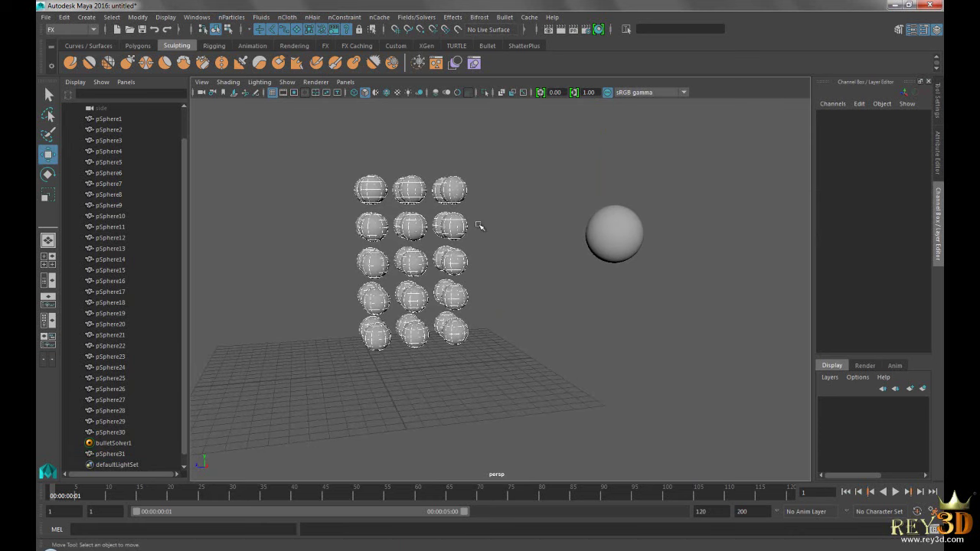
left_click_drag(536, 280, 575, 212, "alt")
mouse_move(486, 273)
left_mouse_down("alt")
mouse_move(503, 279)
mouse_move(508, 265)
left_mouse_up("alt")
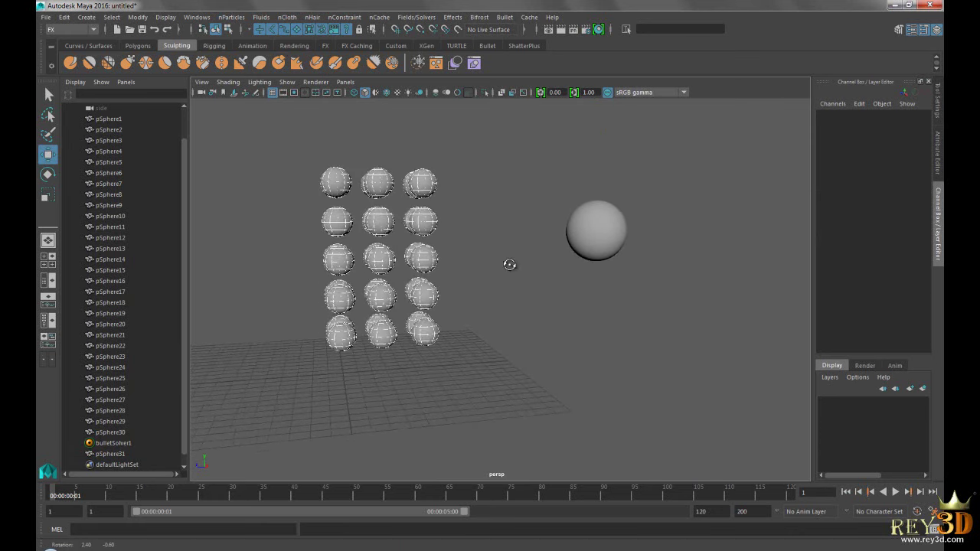
left_click(894, 494)
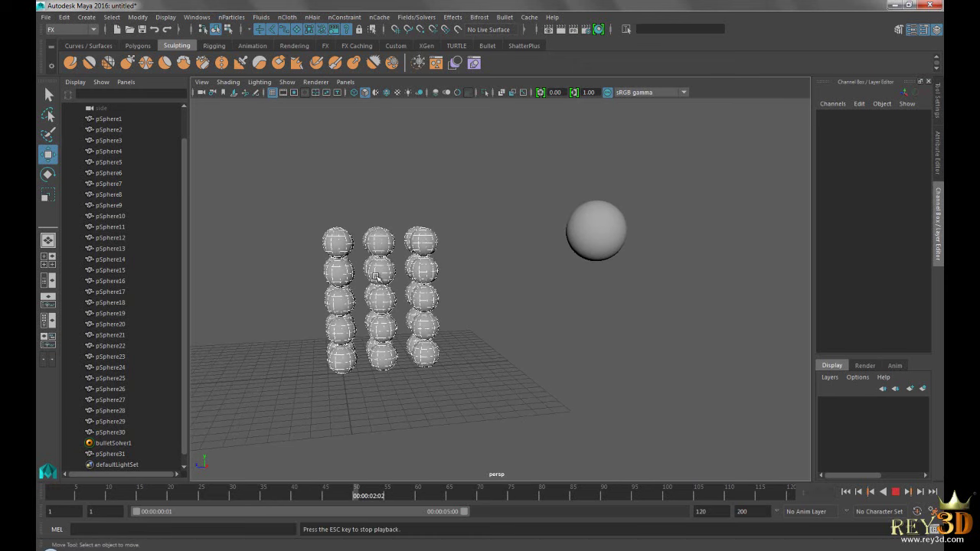
left_click(896, 494)
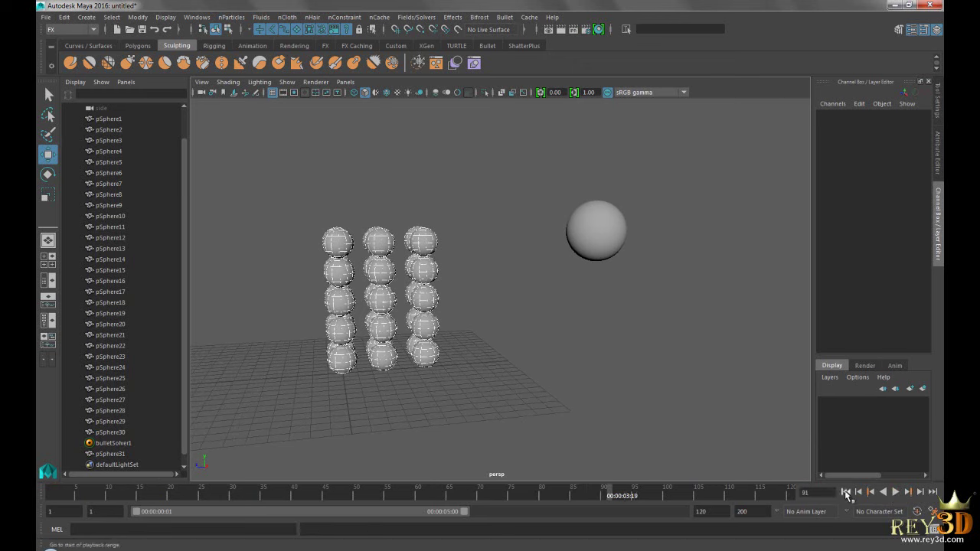
left_click(846, 492)
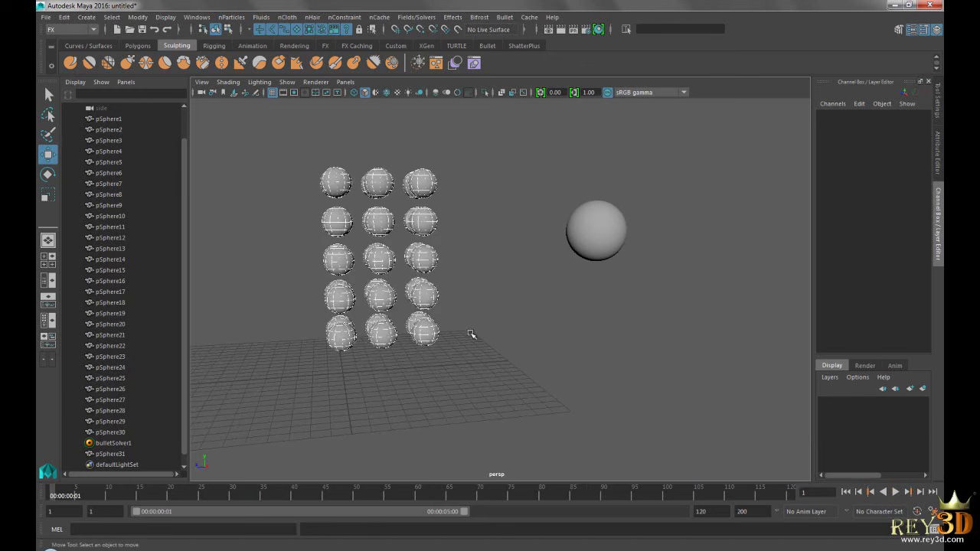
left_click(895, 492)
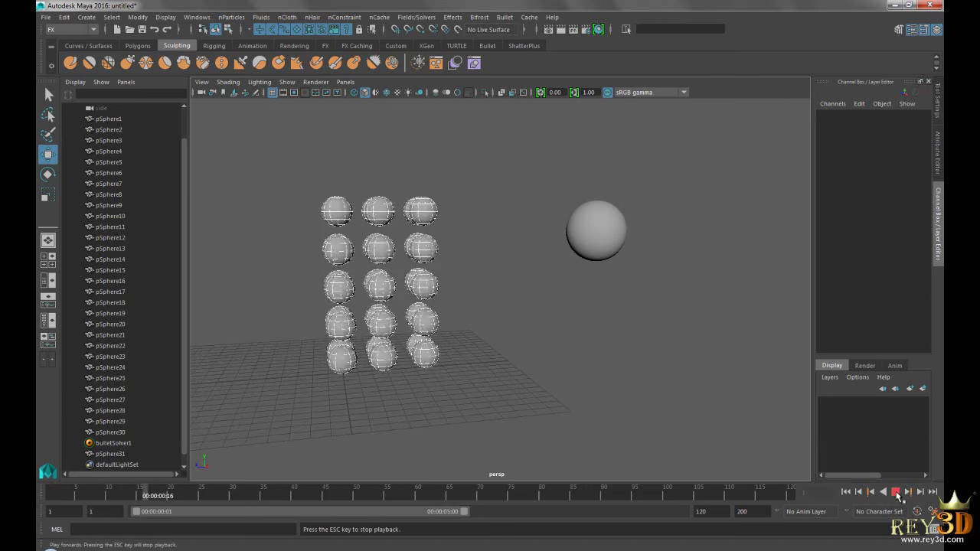
left_click(896, 493)
left_click(845, 492)
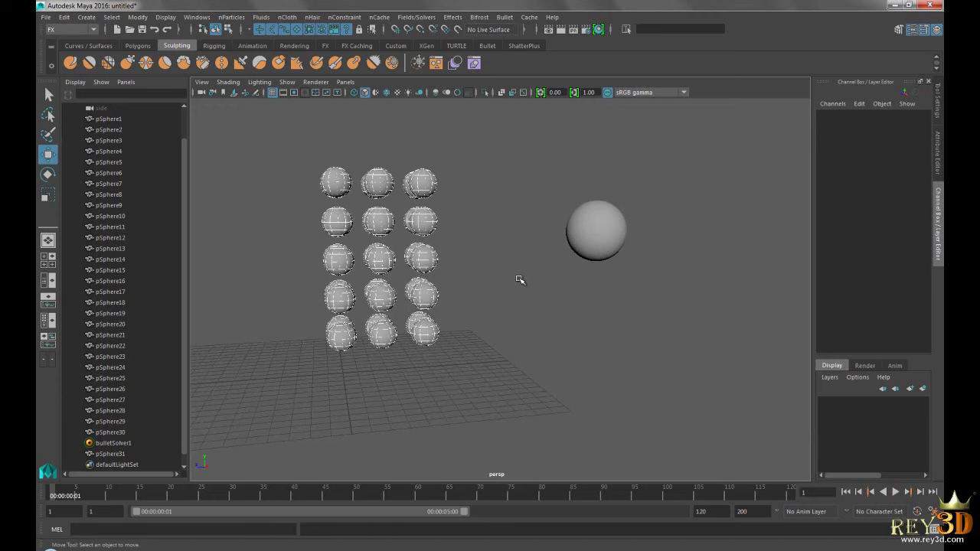
left_click_drag(519, 278, 512, 228, "alt")
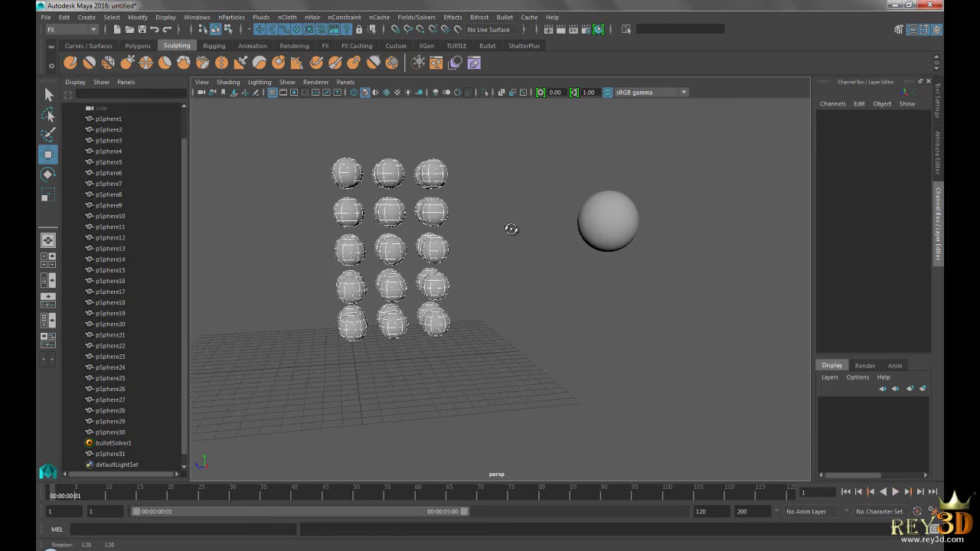
Step: Select the thirty grid spheres and view their rigid body settings, checking Collision Filters
left_click_drag(293, 146, 556, 480)
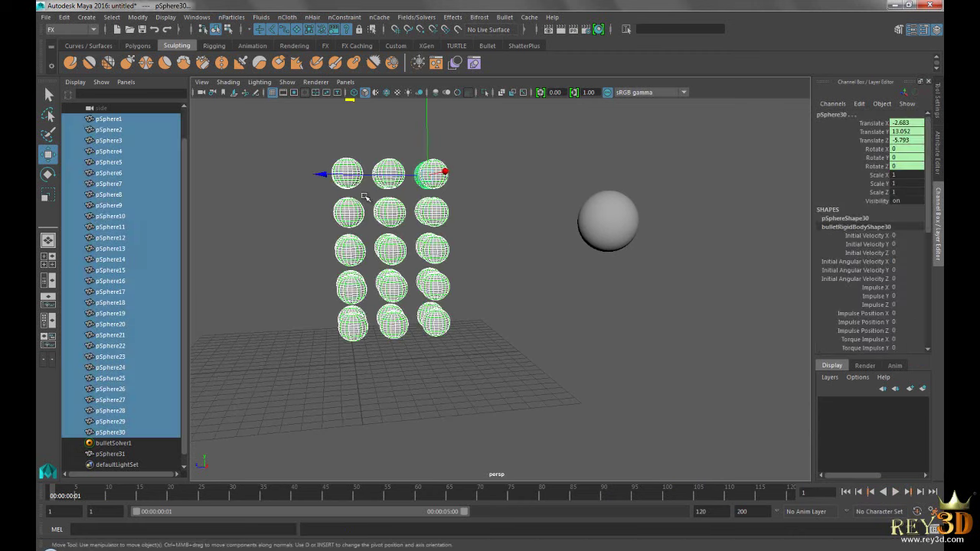
left_click(911, 29)
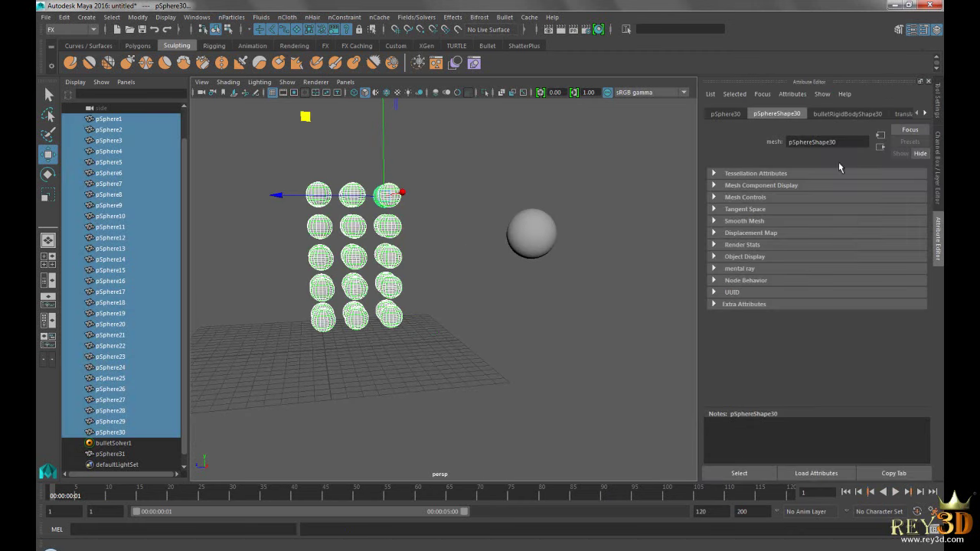
left_click(846, 115)
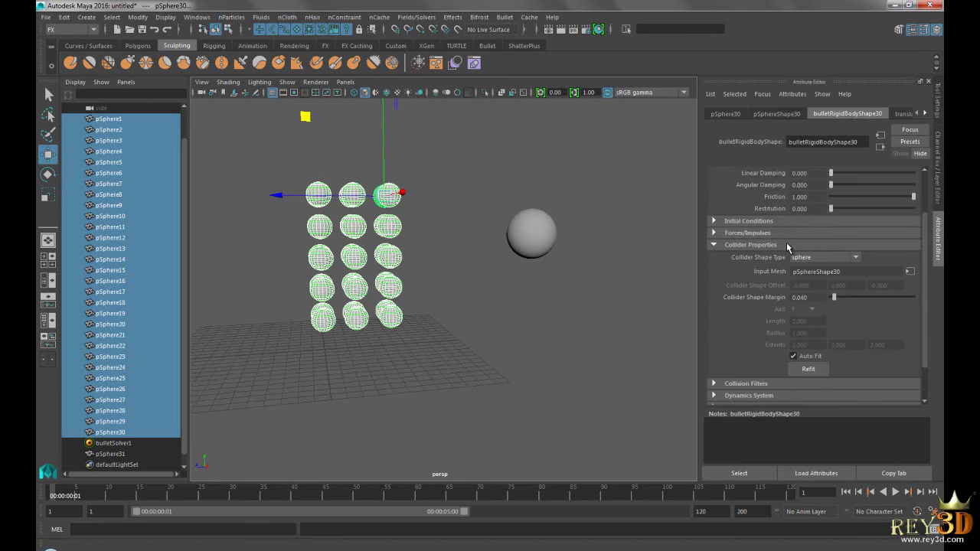
scroll(794, 293, "down", 2)
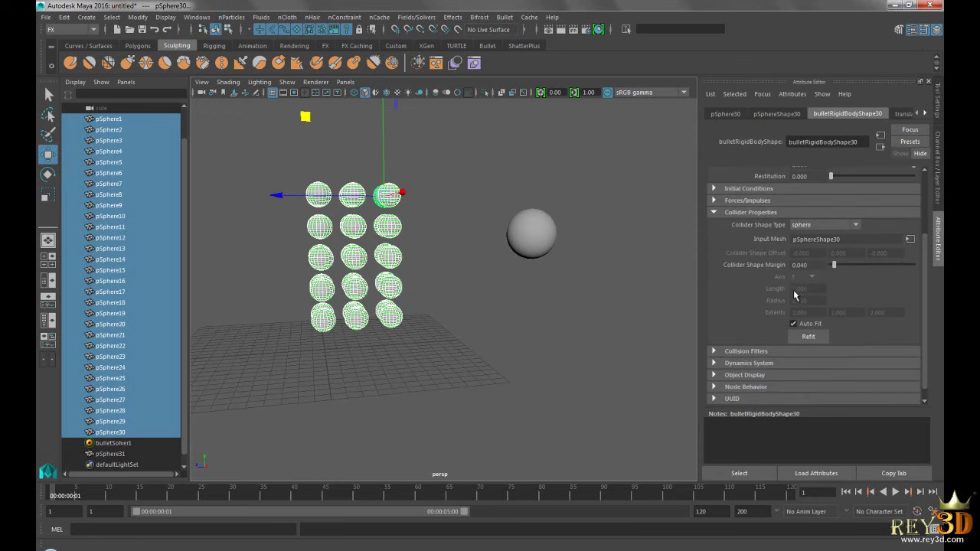
left_click(765, 352)
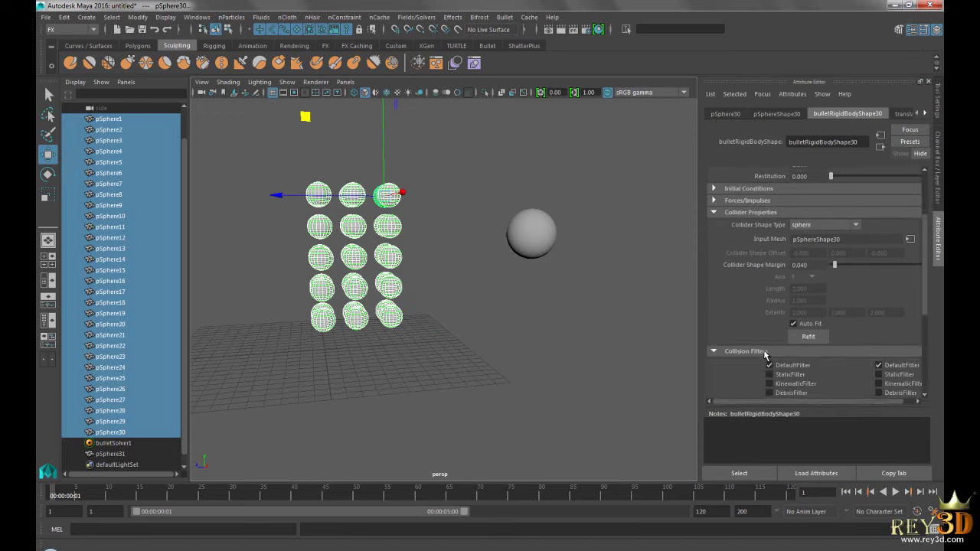
left_click(768, 353)
Step: Expand Initial Conditions to review Initially Sleeping, still unchecked
scroll(804, 266, "up", 2)
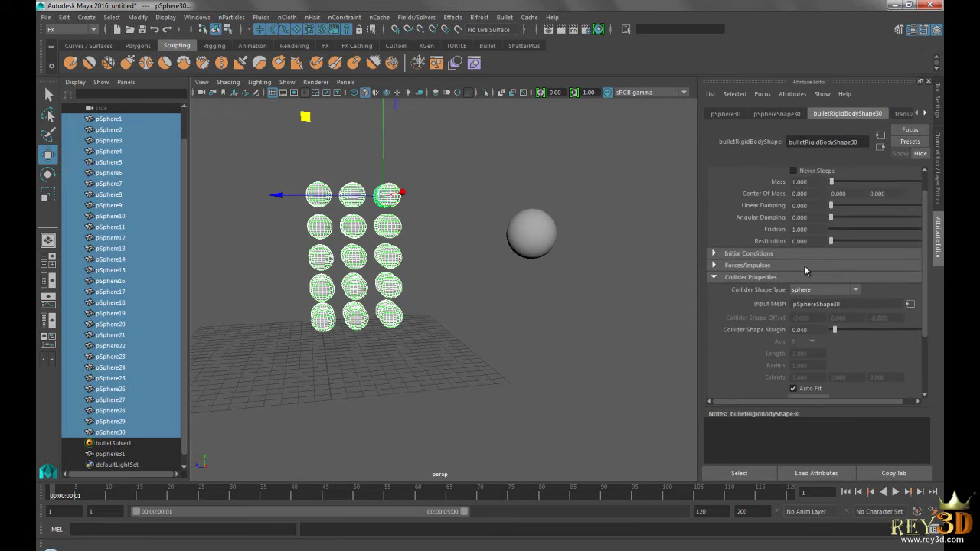
scroll(804, 266, "up", 1)
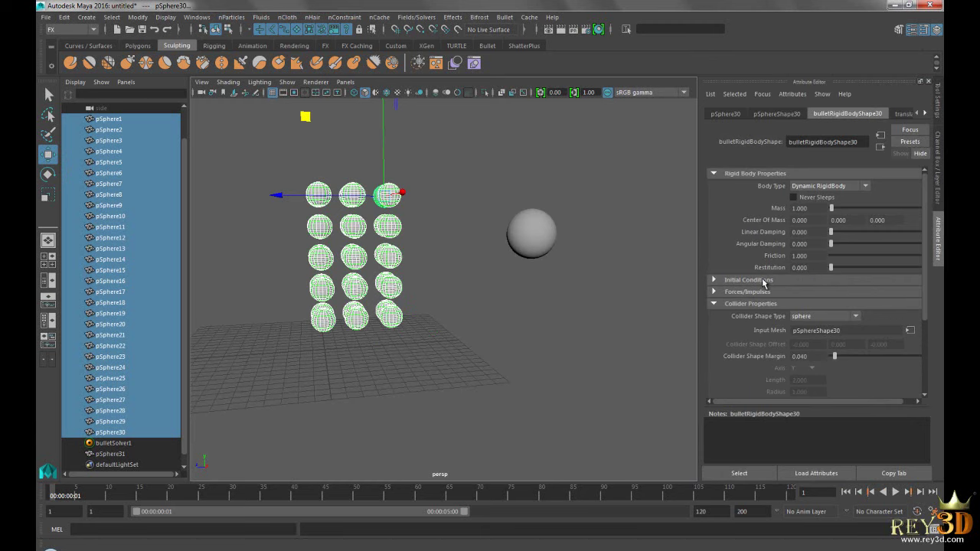
left_click(775, 278)
scroll(824, 304, "down", 1)
scroll(824, 304, "down", 1)
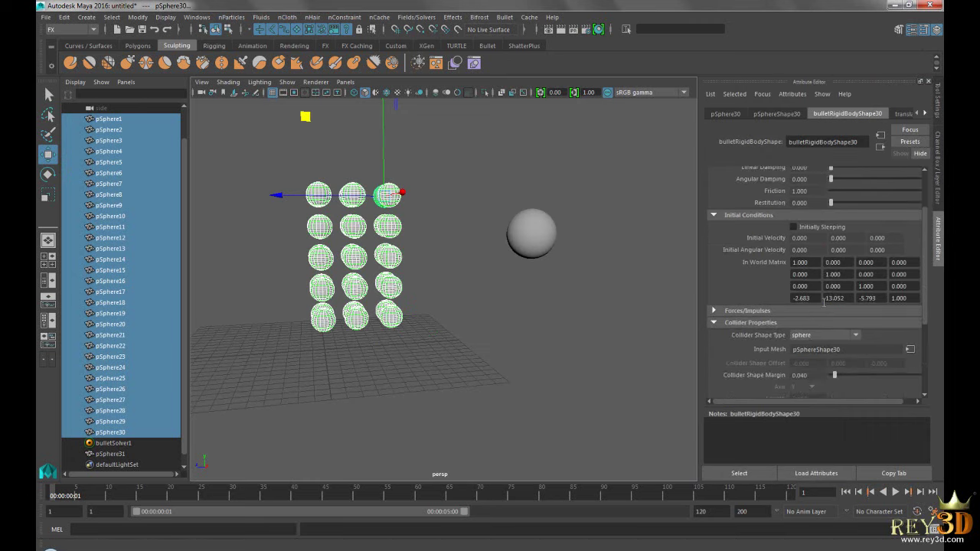
scroll(824, 304, "up", 1)
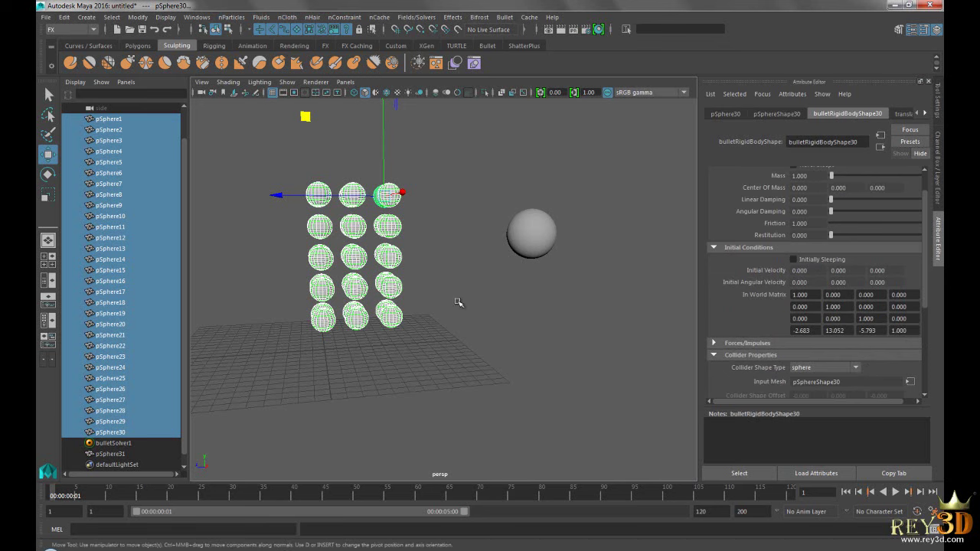
left_click_drag(457, 304, 467, 263, "alt")
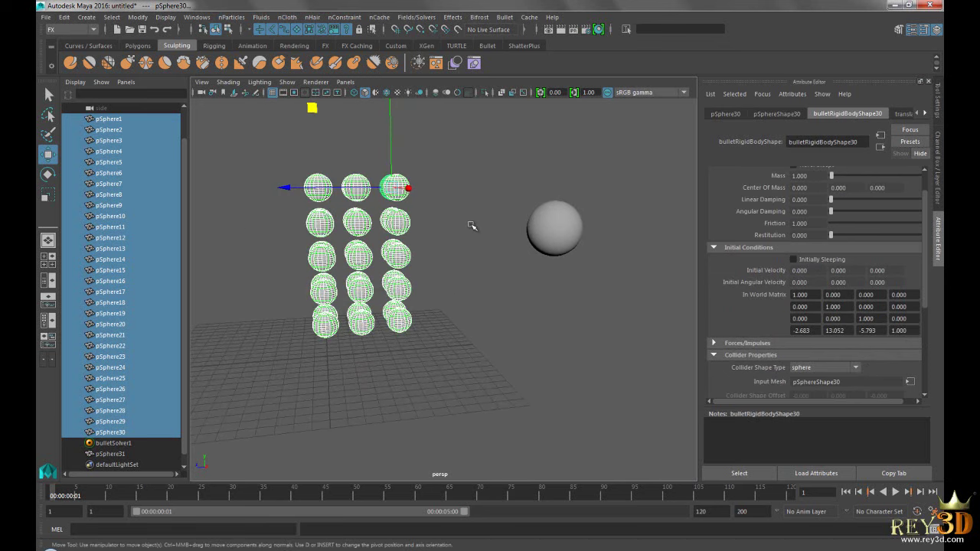
Step: Reselect all spheres, enable Initially Sleeping, and play the simulation before returning to frame 1
left_click(470, 226)
left_click_drag(244, 127, 491, 425)
left_click_drag(434, 271, 440, 267, "alt")
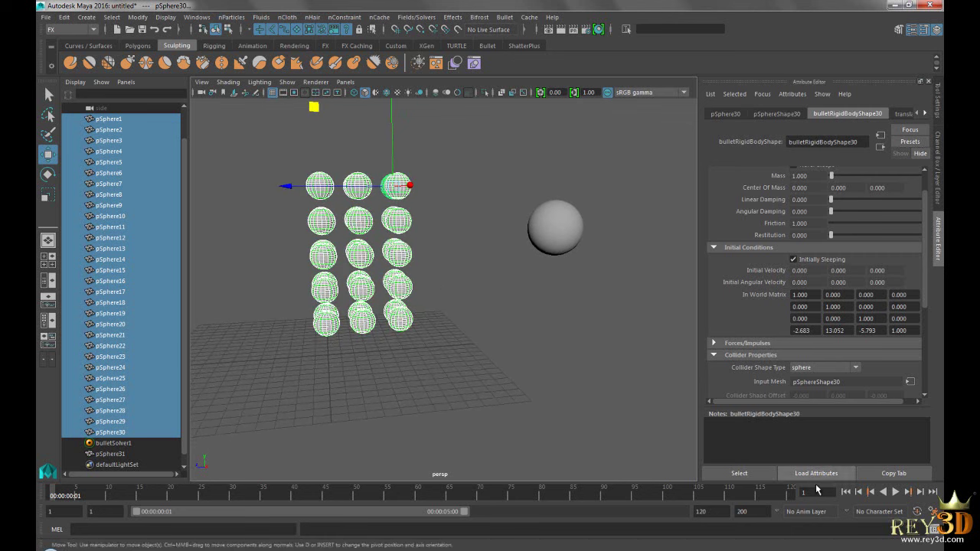
left_click(895, 492)
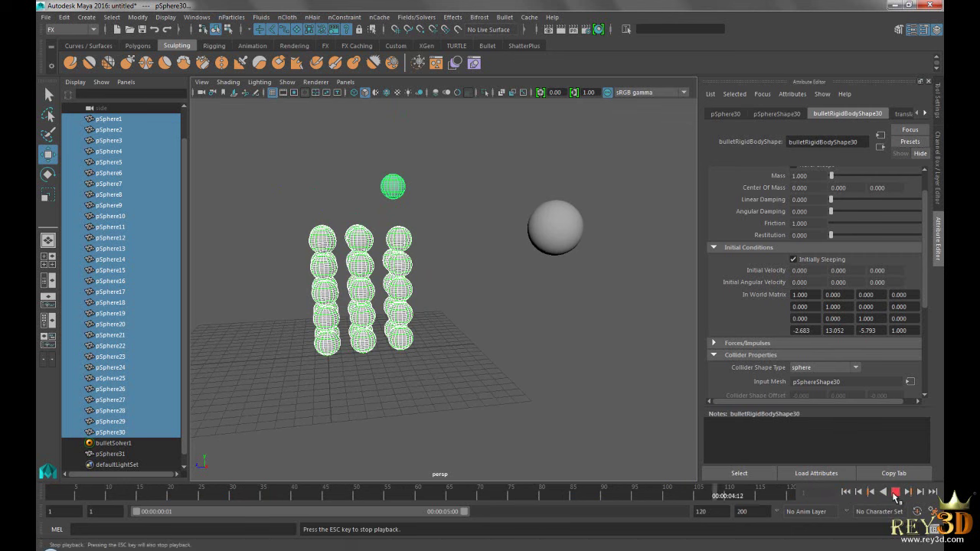
left_click(896, 495)
Step: Rewind and select the top-row spheres pSphere25 through pSphere29 to uncheck Initially Sleeping
left_click(845, 491)
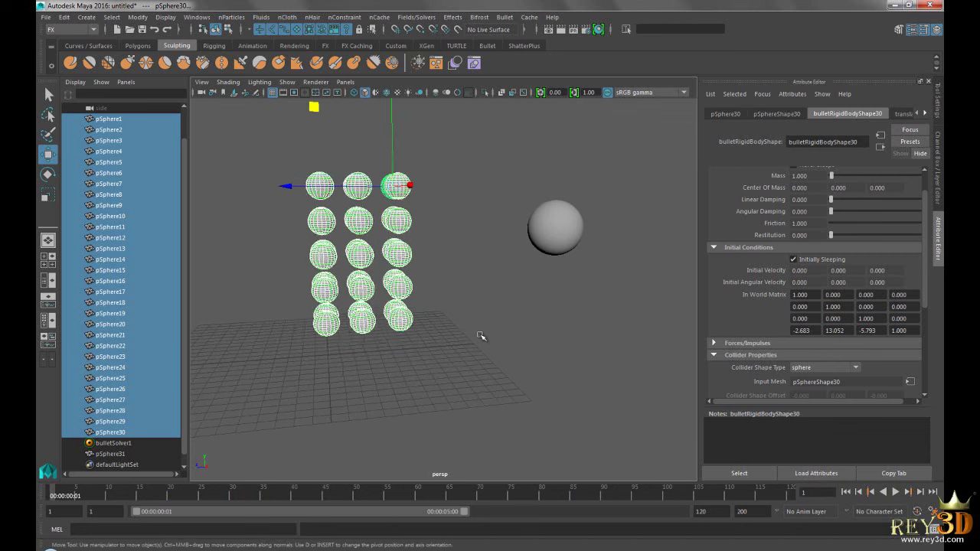
left_click(466, 256)
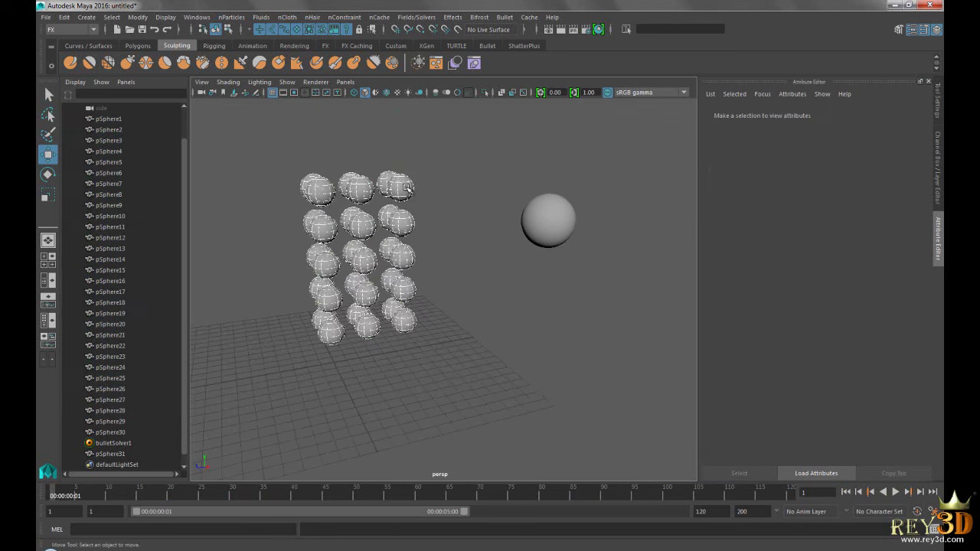
left_click(406, 189)
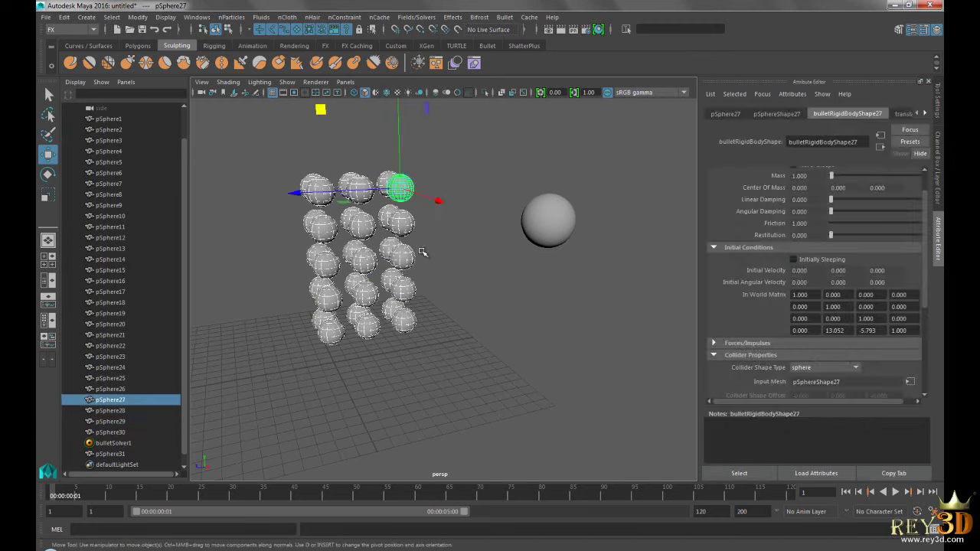
left_click(353, 186)
key("q")
left_click(360, 190)
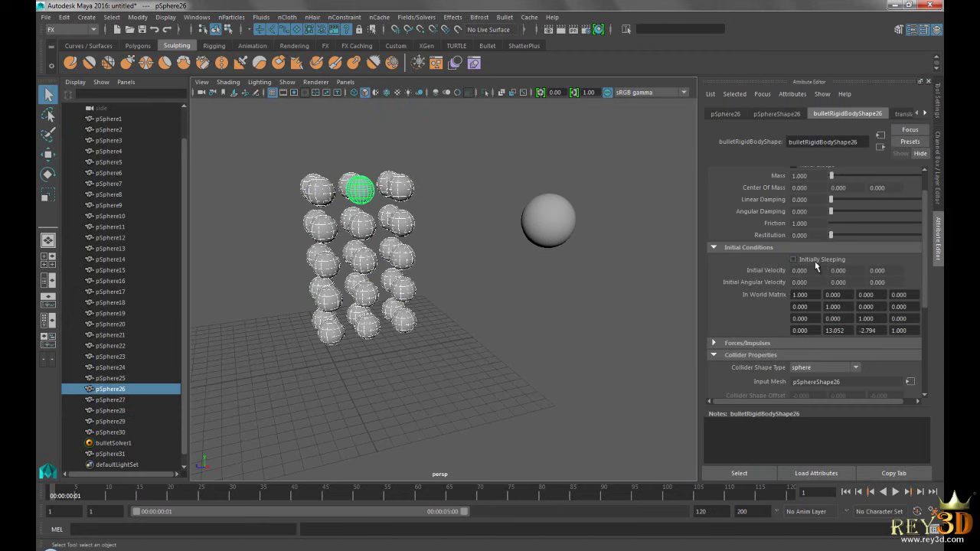
left_click(303, 178)
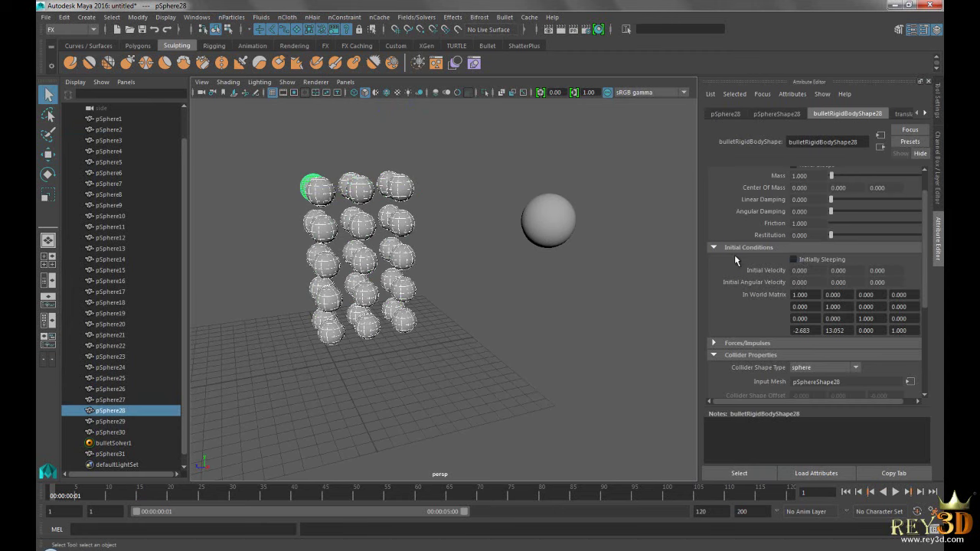
left_click(318, 197)
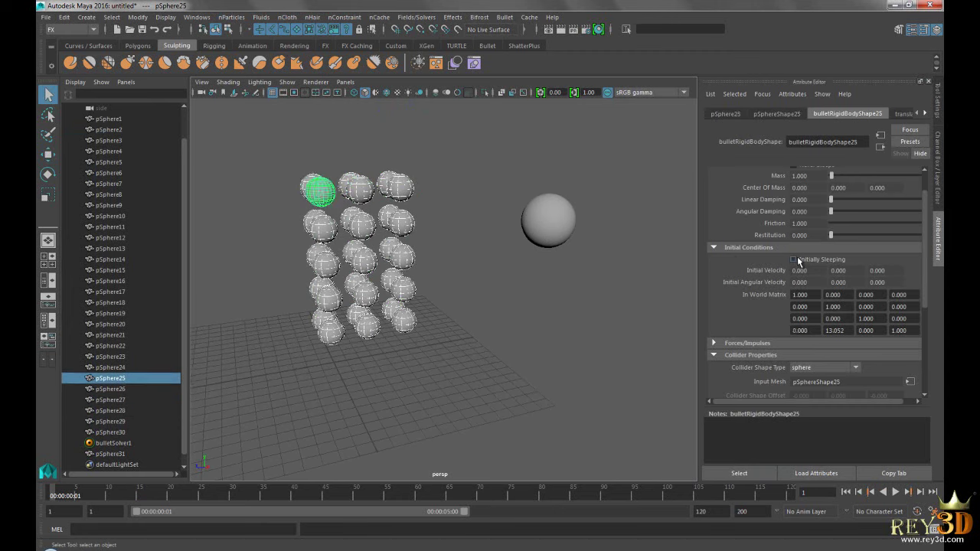
Step: Deselect, play the simulation to frame 33, then marquee-select all the sphere columns
left_click(516, 300)
left_click(896, 492)
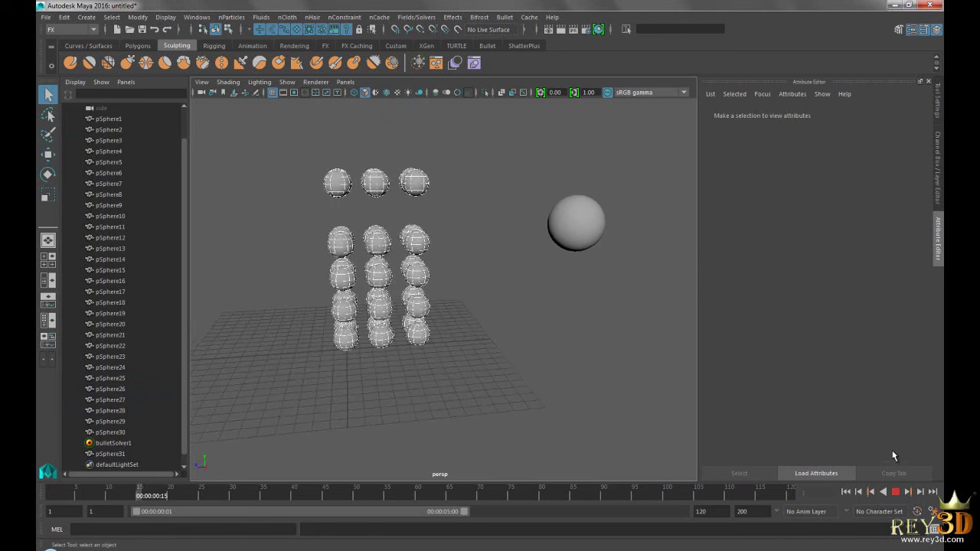
left_click_drag(509, 280, 453, 256, "alt")
left_click_drag(260, 151, 486, 377)
Step: Delete the old spheres and create a new polygon sphere raised above the grid
key("Delete")
key("space")
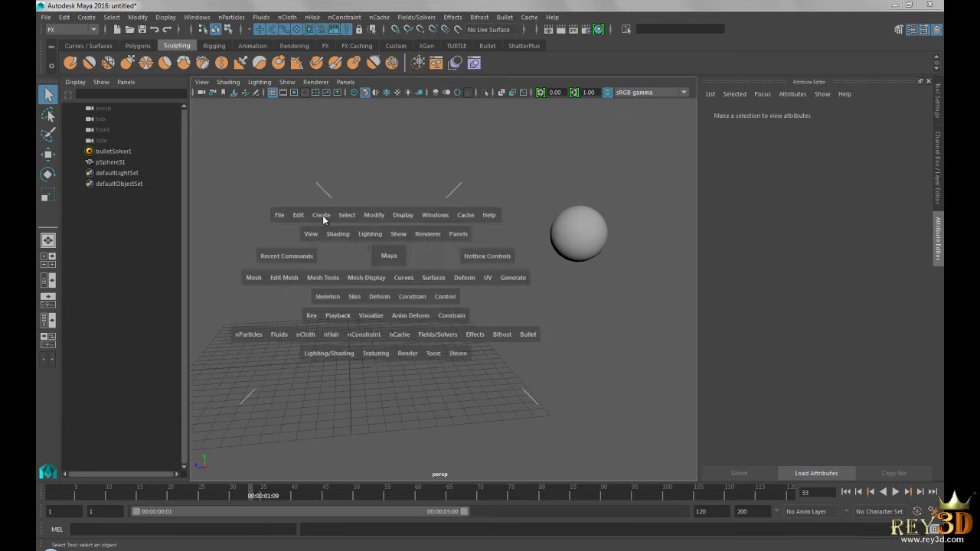
left_click(322, 215)
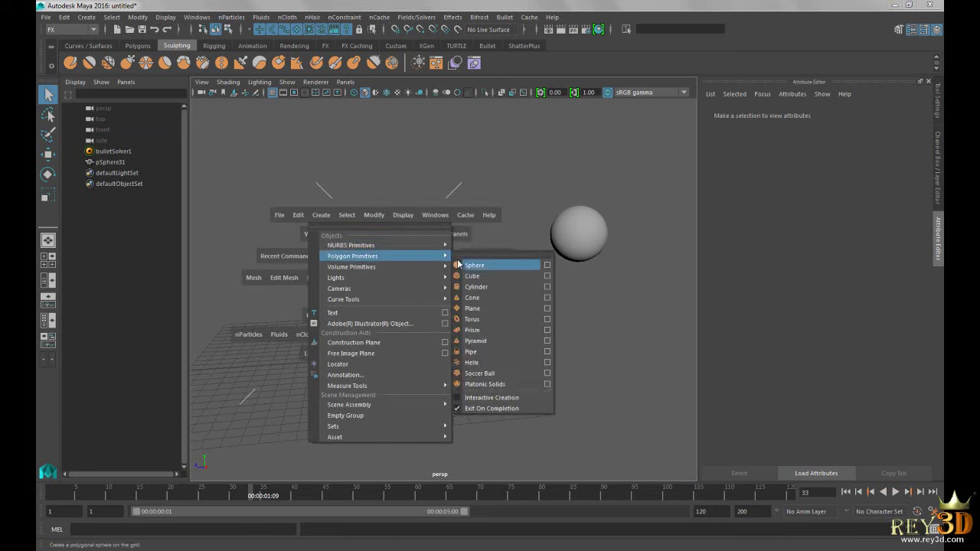
left_click(458, 264)
key("w")
left_click_drag(348, 320, 343, 279)
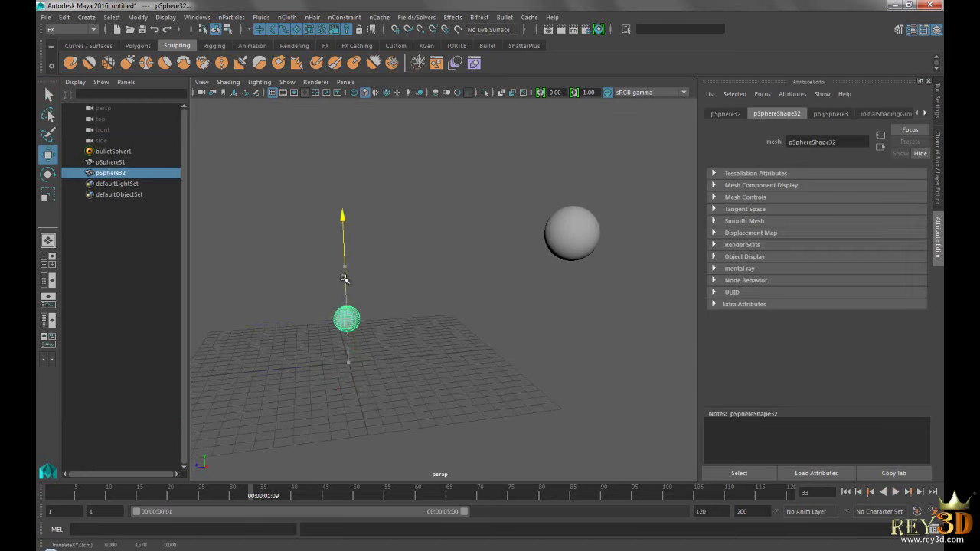
Step: Duplicate the sphere into a row of three, then copy the row into a nine-sphere layer
key("ctrl+d")
mouse_move(376, 329)
left_mouse_down("alt")
mouse_move(339, 317)
mouse_move(350, 318)
left_mouse_up("alt")
key("ctrl+d")
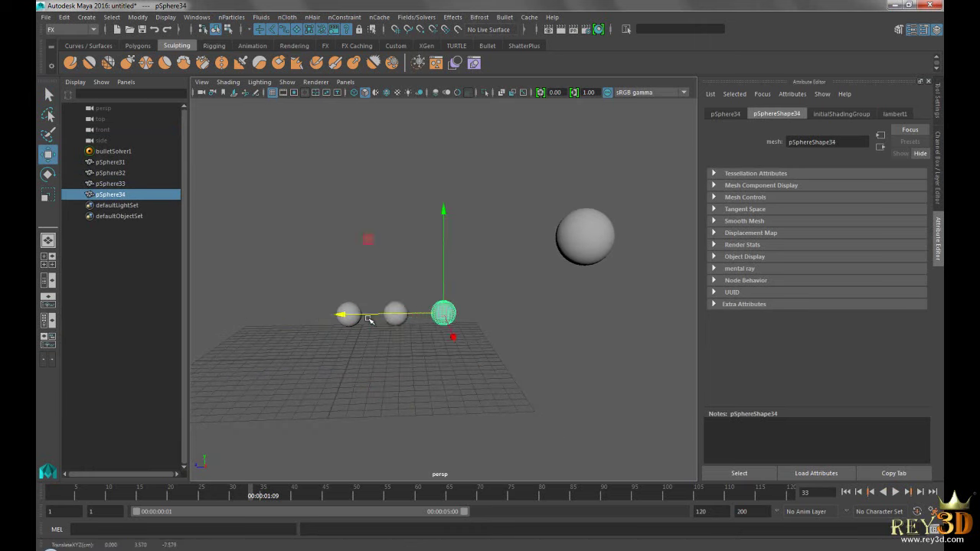
mouse_move(339, 383)
left_mouse_down("alt")
mouse_move(373, 299)
mouse_move(459, 365)
left_mouse_up("alt")
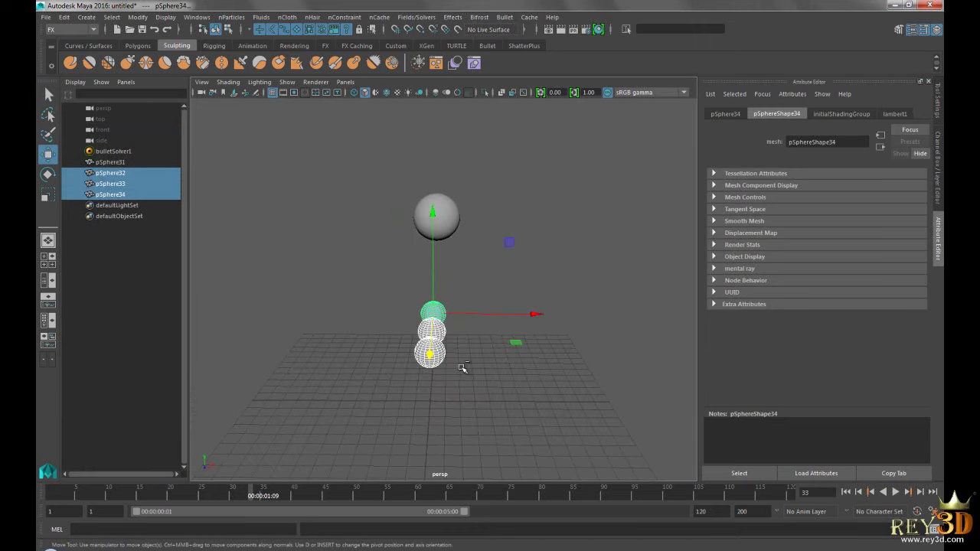
key("ctrl+d")
mouse_move(507, 317)
left_mouse_down()
mouse_move(572, 317)
mouse_move(494, 317)
left_mouse_up()
key("ctrl+d")
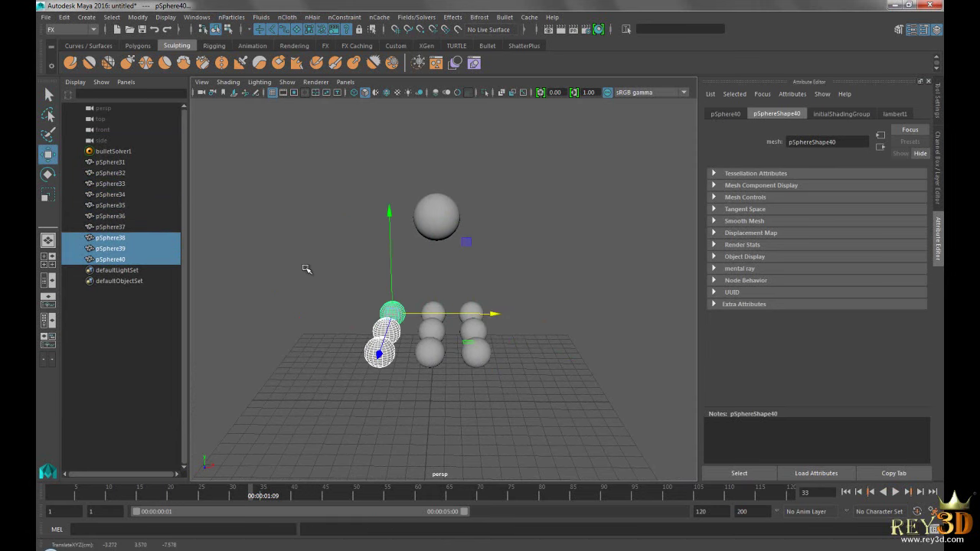
Step: Duplicate the nine-sphere layer repeatedly, stacking copies upward into three tall columns
left_click_drag(307, 271, 529, 387)
key("ctrl+d")
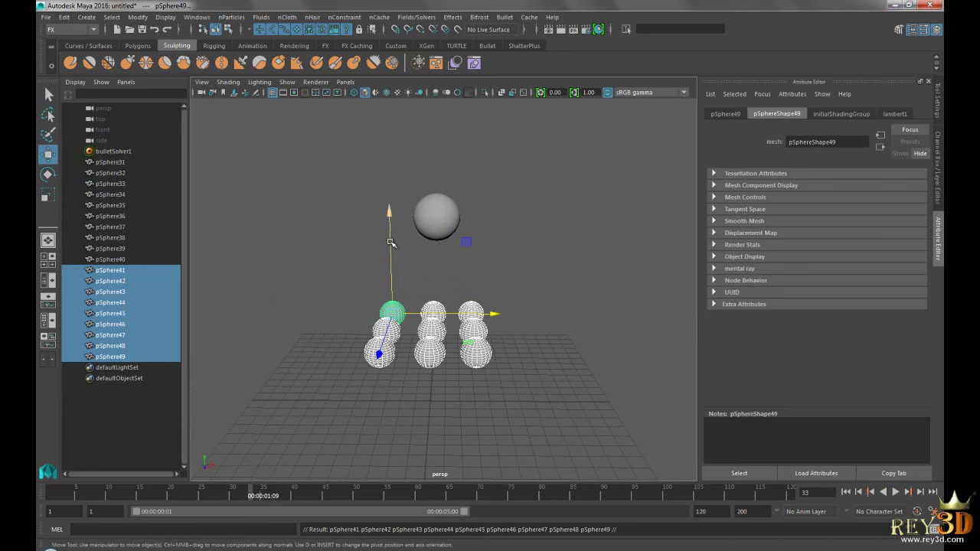
left_click_drag(390, 245, 391, 211)
key("shift+d")
key("shift+d")
key("shift+d")
key("shift+d")
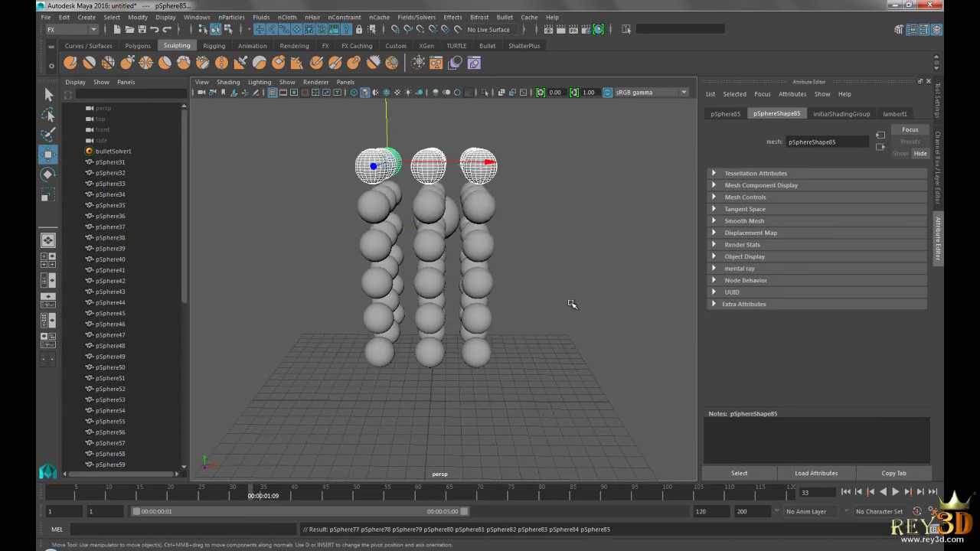
left_click_drag(524, 269, 469, 319, "alt")
left_click(469, 319)
Step: Group all the stacked spheres with Ctrl+G and rename the group to esferas
left_click_drag(472, 274, 480, 278, "alt")
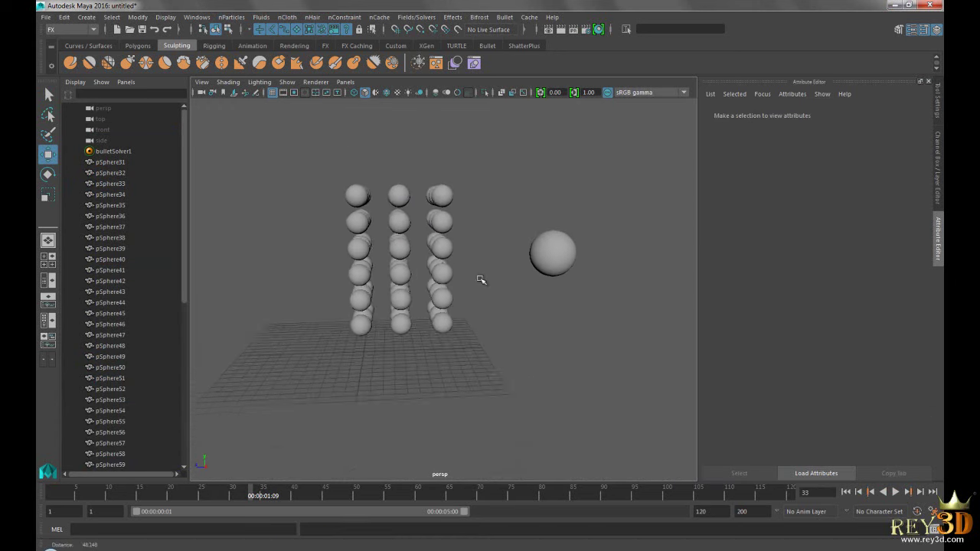
left_click_drag(301, 158, 501, 279)
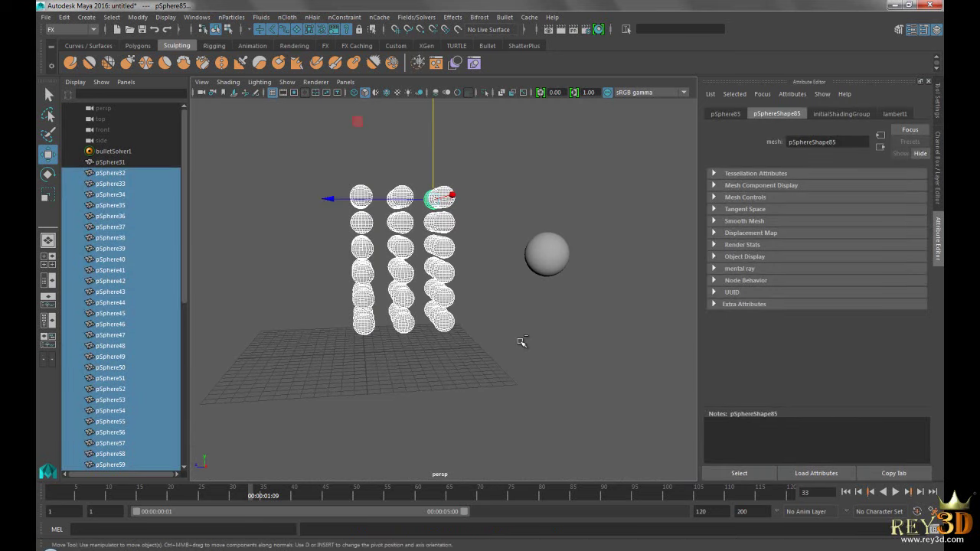
key("ctrl+g")
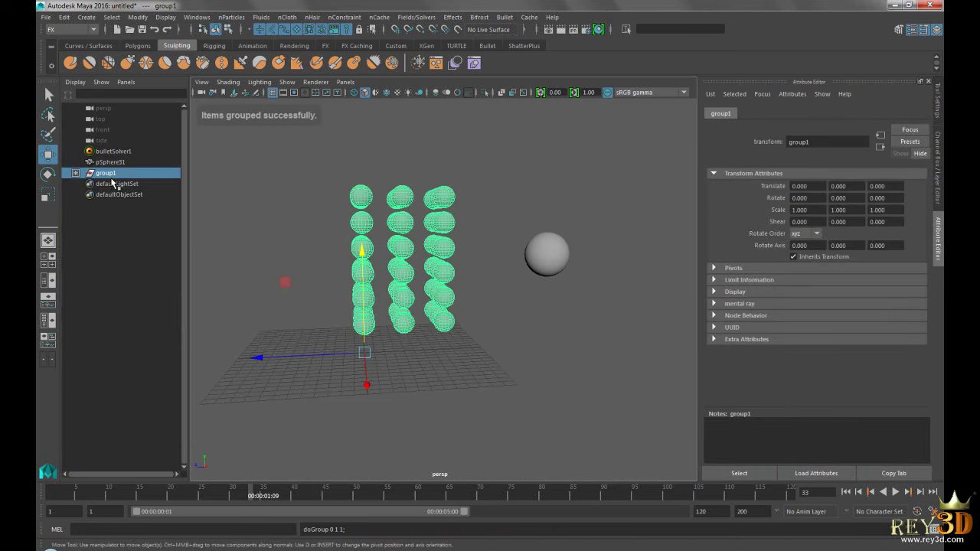
double_click(107, 173)
type("esferas")
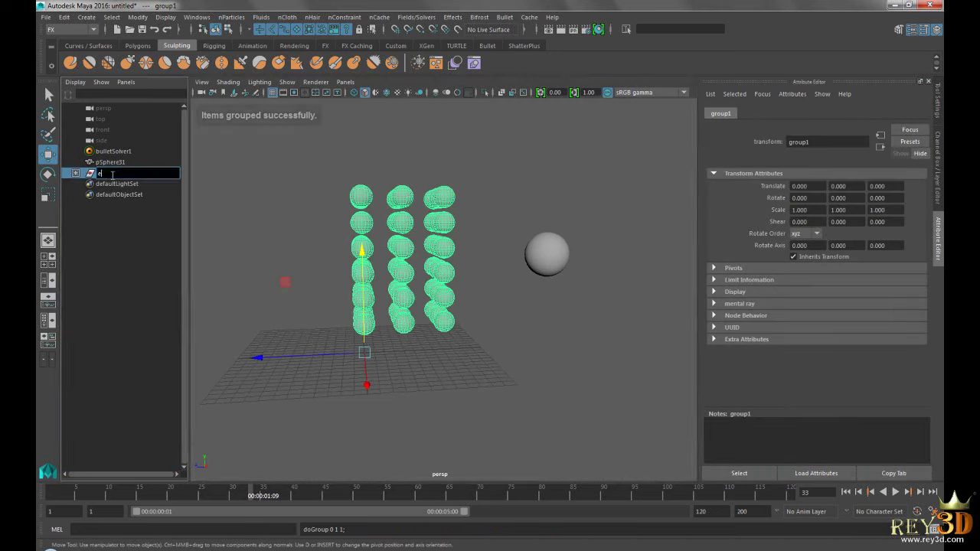
key("Return")
Step: Freeze the esferas group's transformations via Modify > Freeze Transformations
left_click_drag(291, 243, 344, 254, "alt")
key("space")
mouse_move(231, 259)
left_mouse_down()
mouse_move(209, 264)
mouse_move(221, 253)
mouse_move(263, 278)
left_mouse_up()
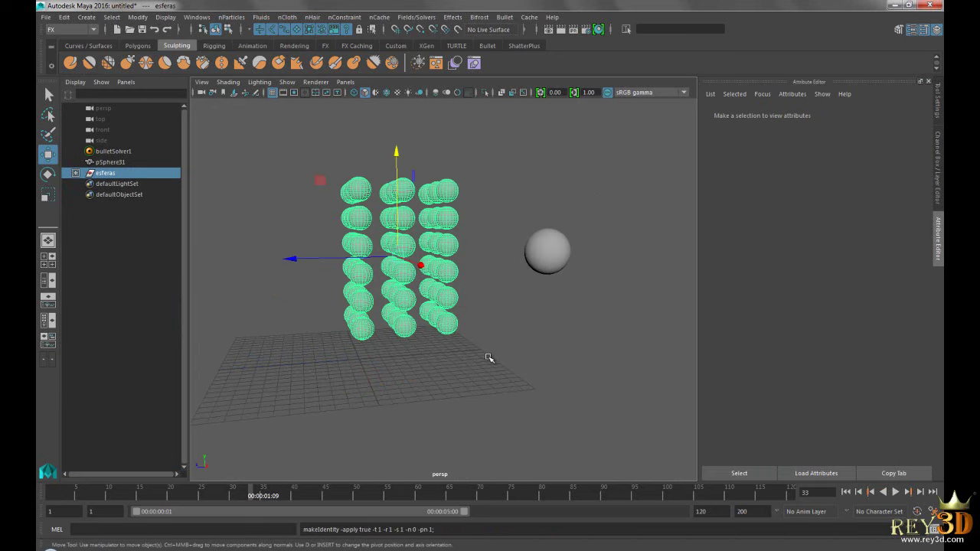
Step: Select only the esferas group in the Outliner and bring up the Bullet menu's Rigid Set command
mouse_move(536, 334)
left_mouse_down("alt")
mouse_move(495, 280)
mouse_move(493, 289)
left_mouse_up("alt")
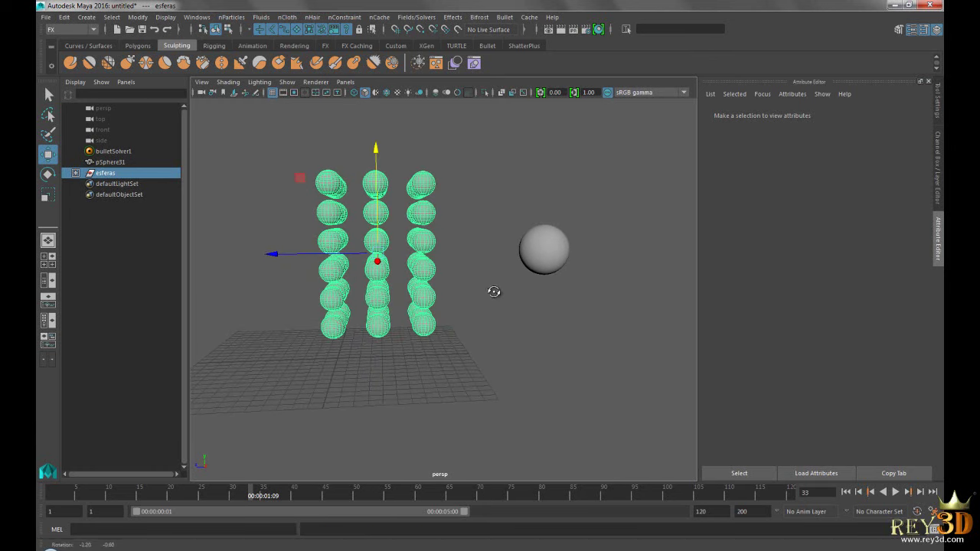
left_click(302, 221)
left_click(108, 175)
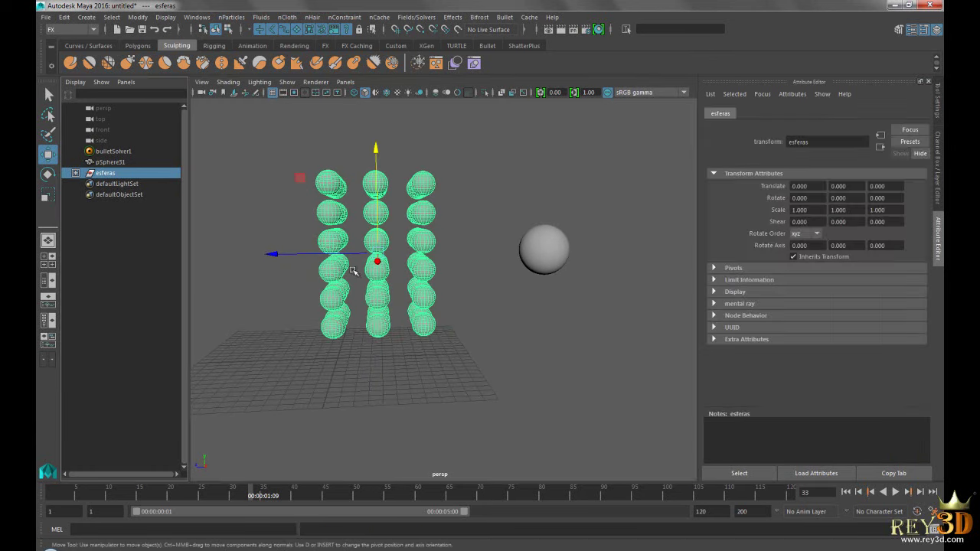
left_click_drag(466, 247, 469, 251, "alt")
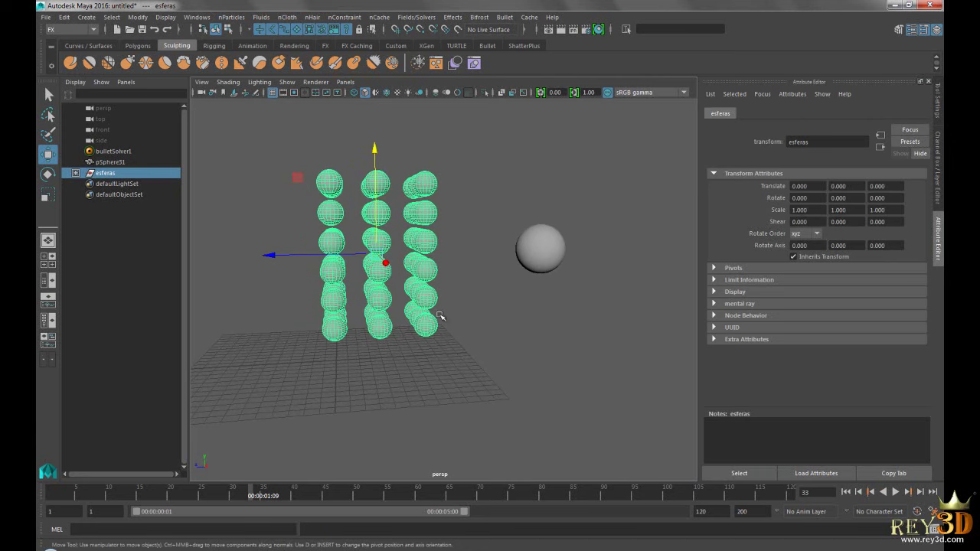
left_click(242, 189)
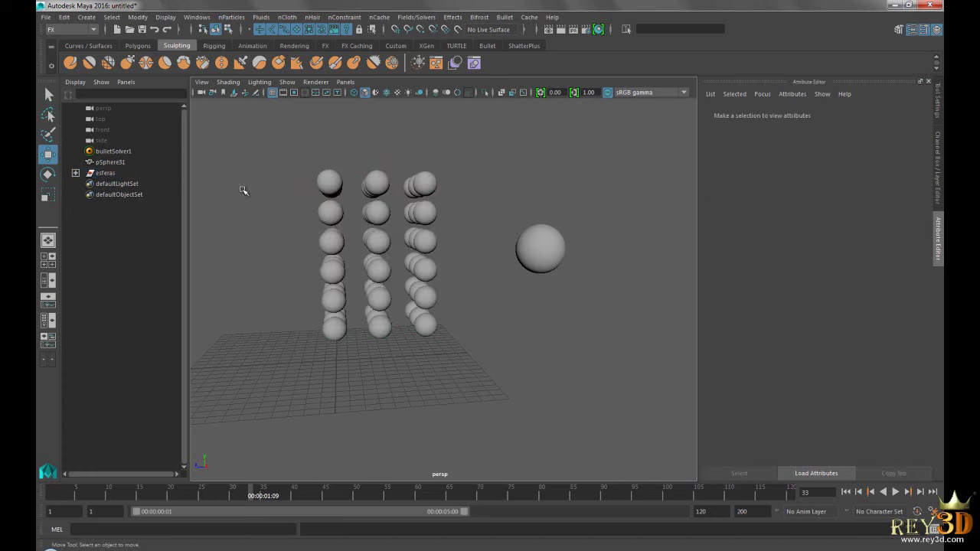
left_click(134, 173)
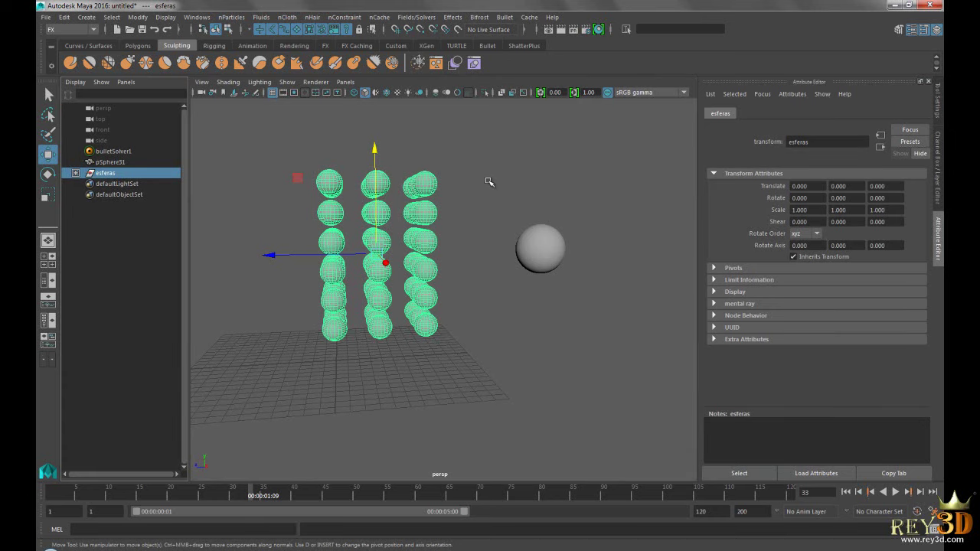
left_click(511, 19)
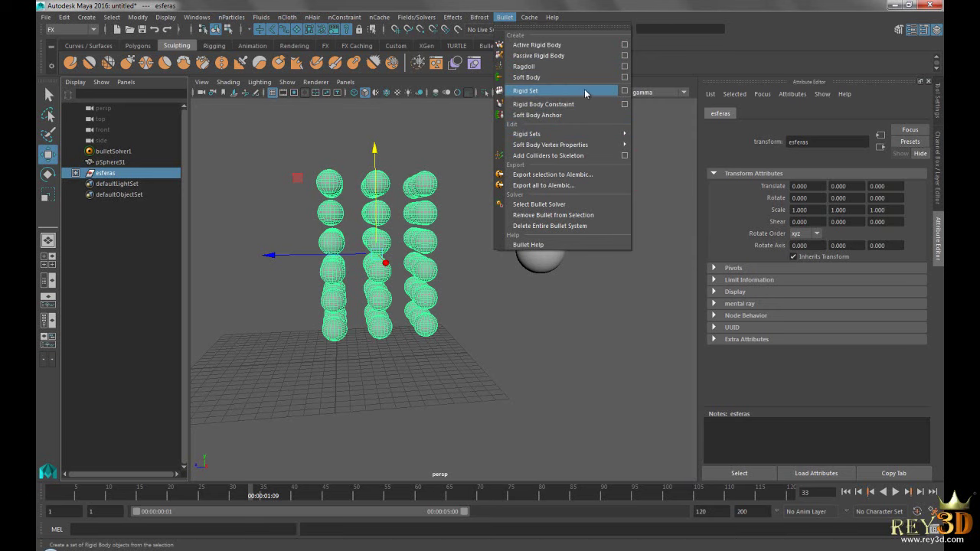
Step: Create esferasbulletRigidSet from the selected spheres using default Rigid Set options
left_click(625, 90)
left_click(574, 70)
left_click(599, 91)
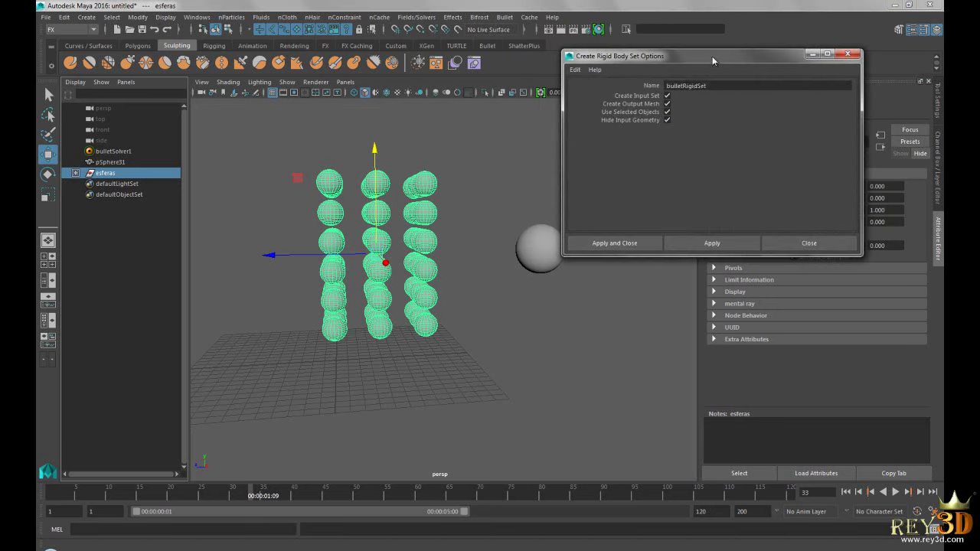
left_click_drag(712, 56, 700, 75)
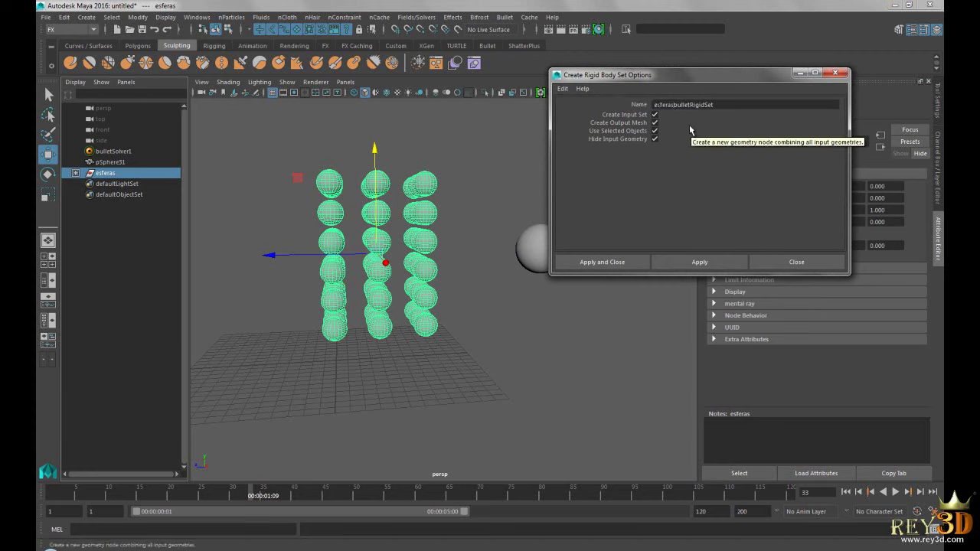
left_click(608, 263)
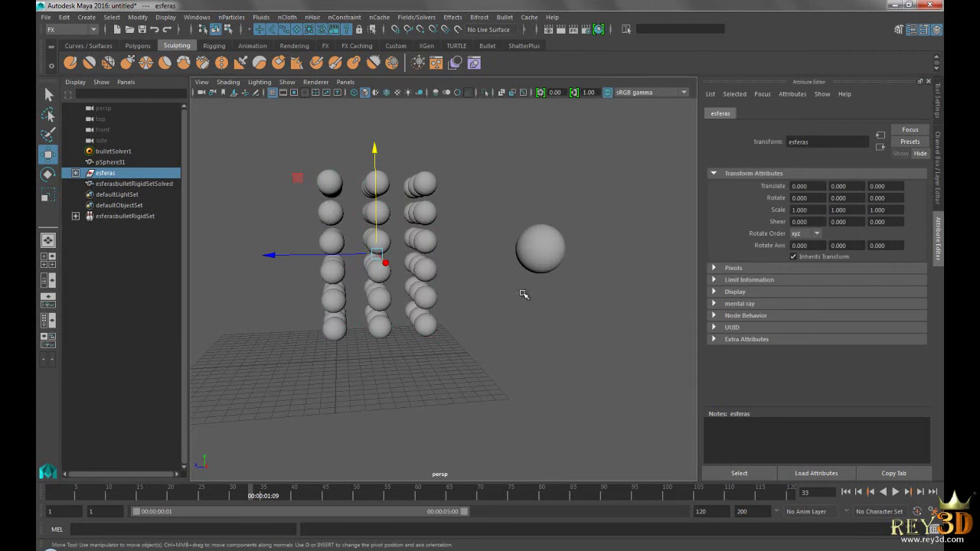
Step: Play the sphere simulation from frame 1 while orbiting, then stop and rewind to frame 1
left_click(850, 494)
left_click(896, 493)
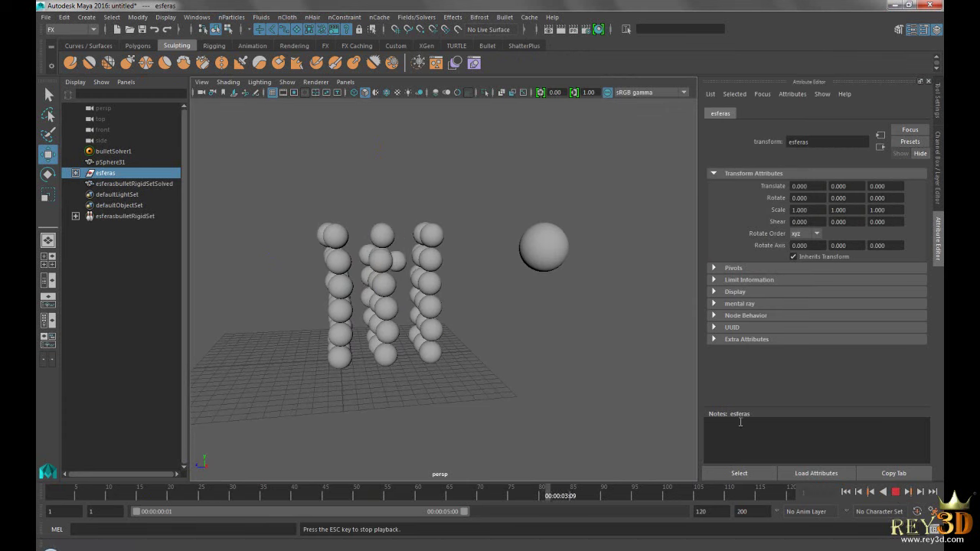
mouse_move(497, 329)
left_mouse_down("alt")
mouse_move(575, 330)
mouse_move(452, 328)
mouse_move(471, 333)
left_mouse_up("alt")
mouse_move(479, 274)
left_mouse_down("alt")
mouse_move(466, 278)
mouse_move(477, 278)
left_mouse_up("alt")
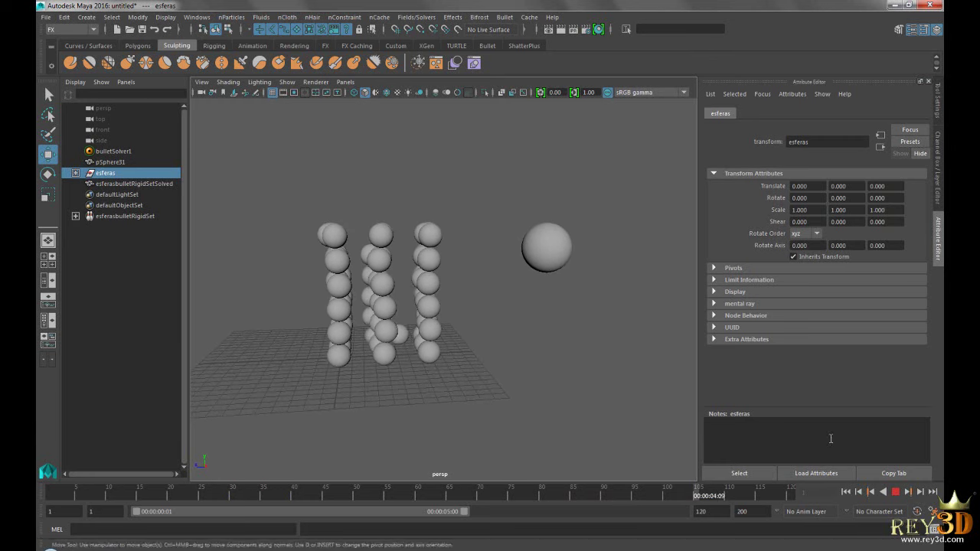
left_click(896, 492)
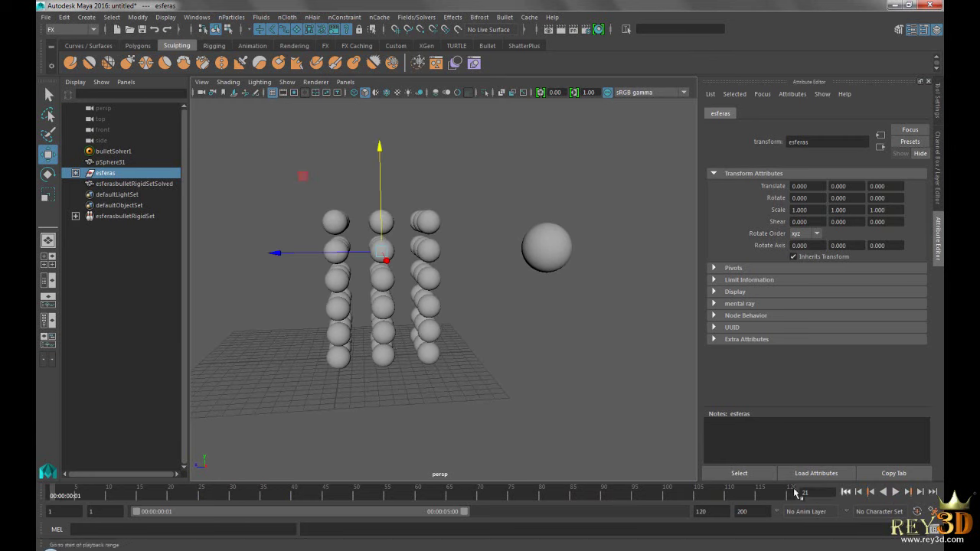
left_click(848, 493)
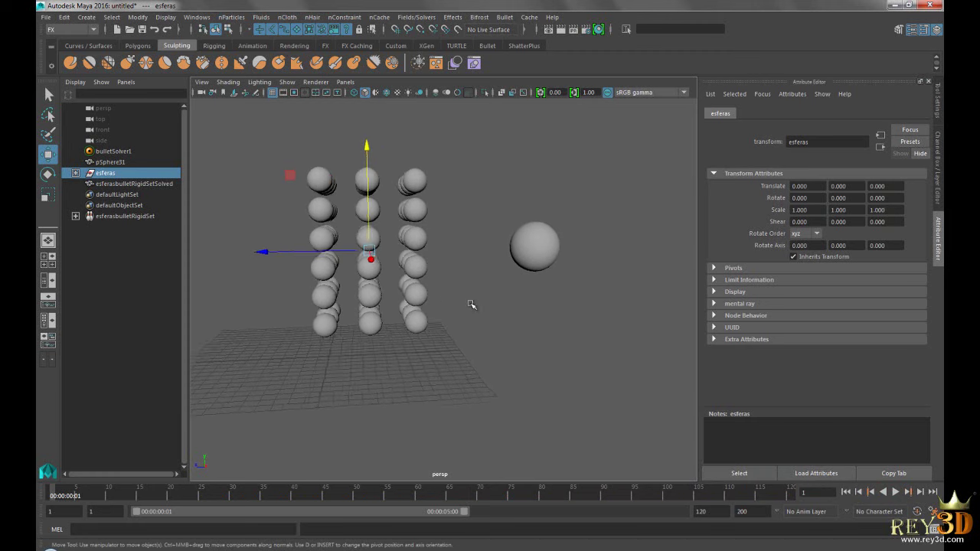
Step: Select bulletSolver1 and expand Initial Conditions on the esferasbulletRigidSetInitialState tab
left_click(113, 152)
left_click_drag(464, 228, 488, 229, "alt")
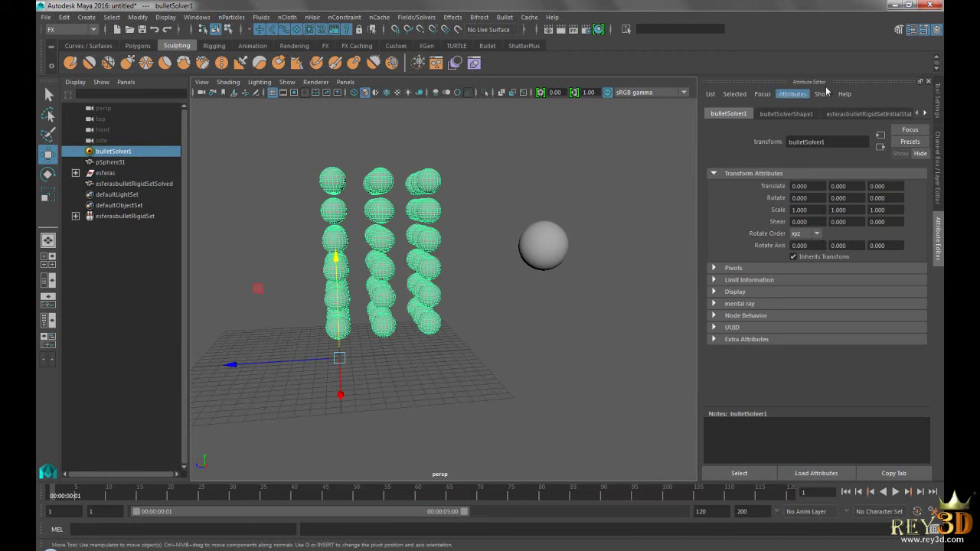
key("ctrl+a")
key("ctrl+a")
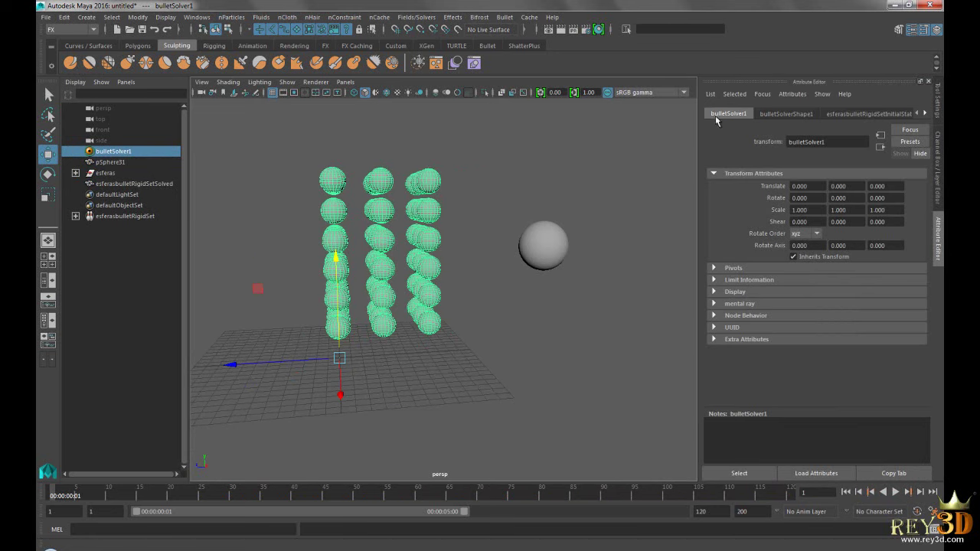
left_click(782, 115)
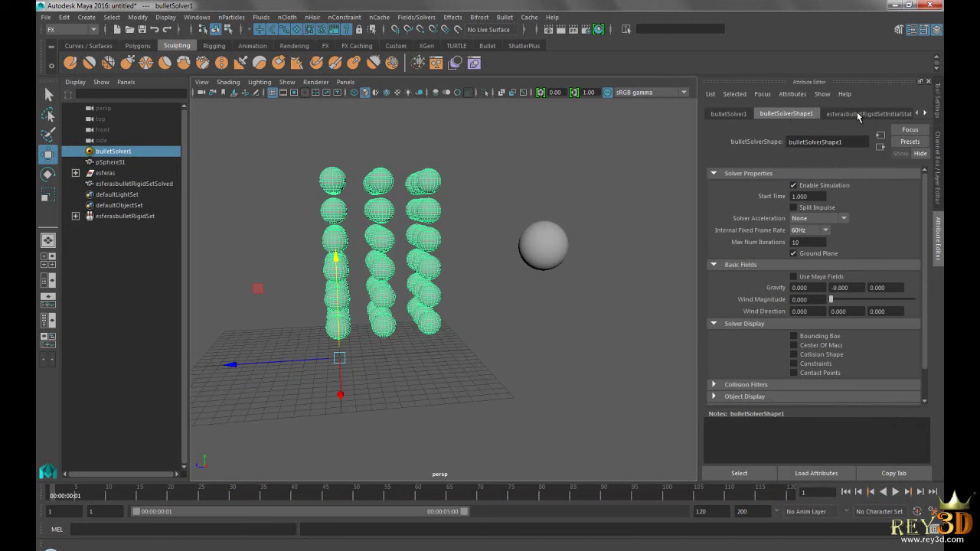
left_click(859, 115)
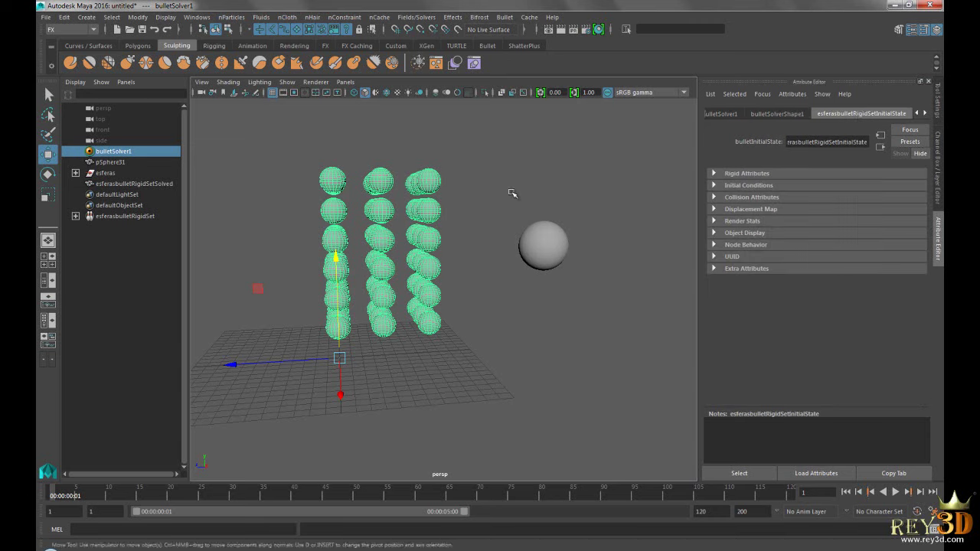
left_click(783, 186)
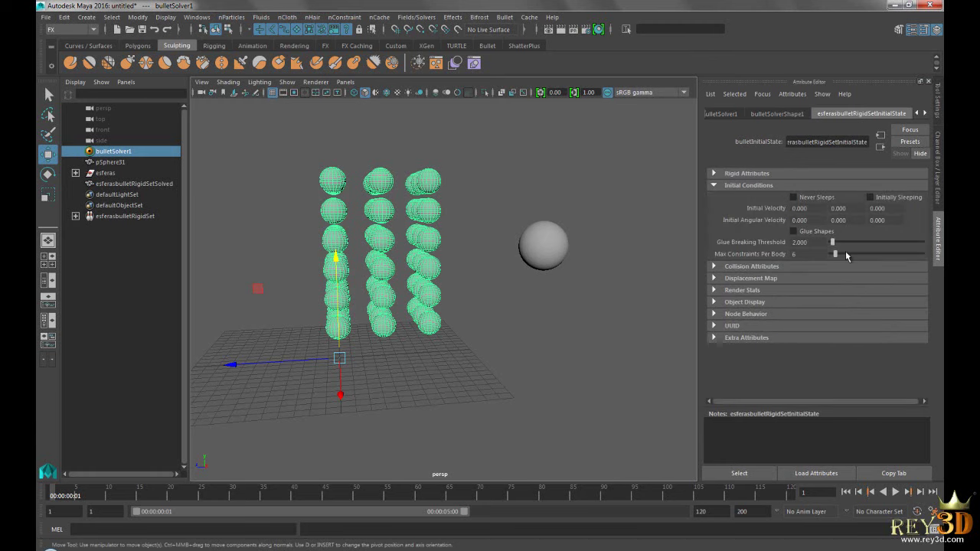
Step: Reselect the esferas group, clear the selection, and browse the Bullet menu without choosing anything
left_click(468, 169)
left_click(105, 173)
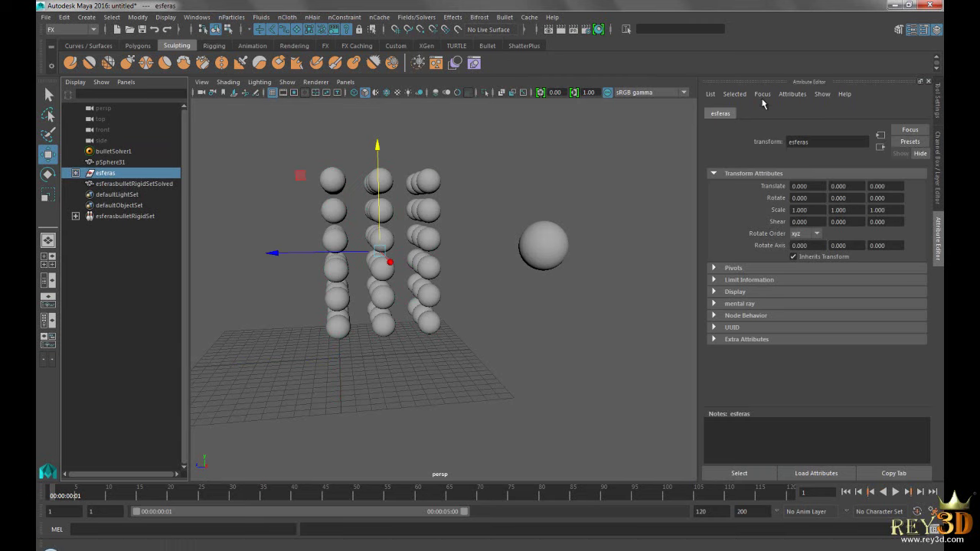
left_click(567, 175)
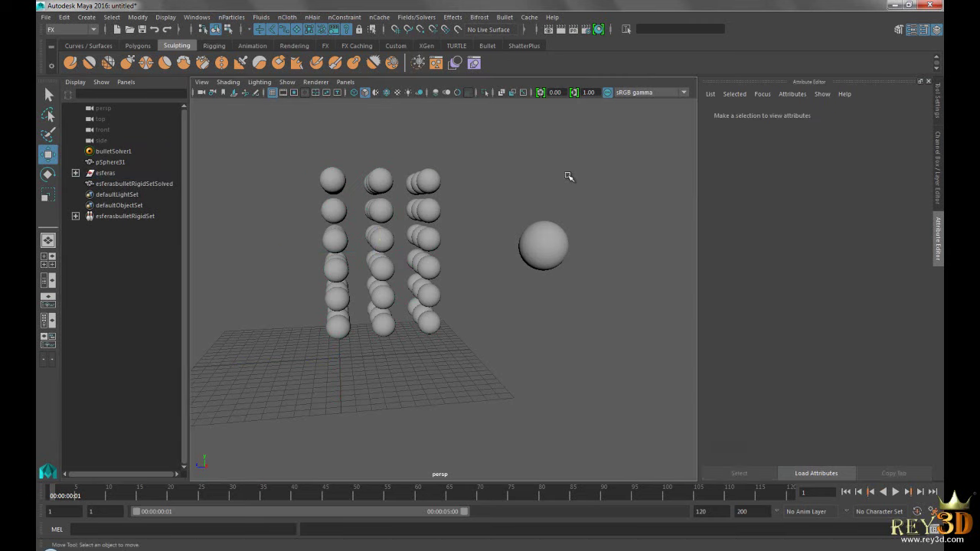
left_click(505, 17)
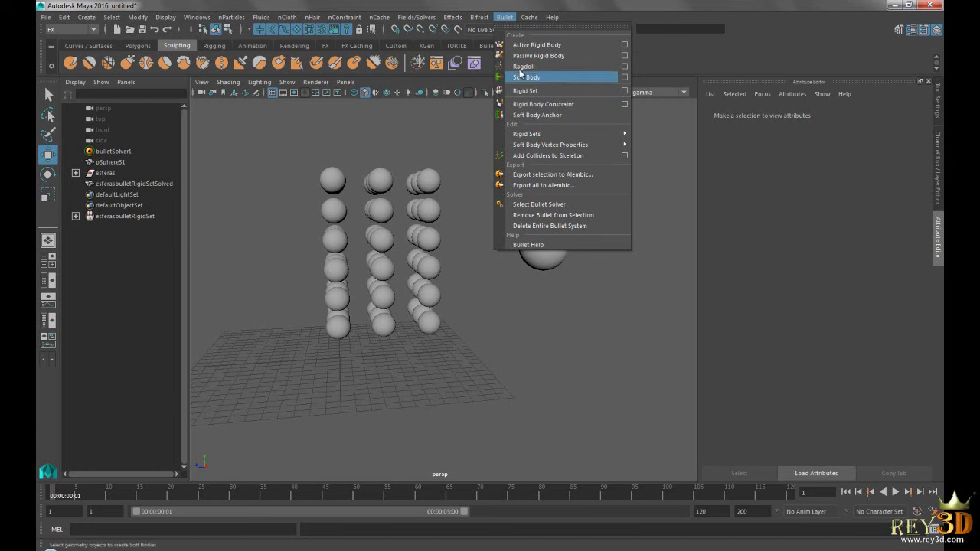
left_click(504, 17)
Step: Reselect bulletSolver1 and turn on Initially Sleeping on esferasbulletRigidSetInitialState
left_click(114, 151)
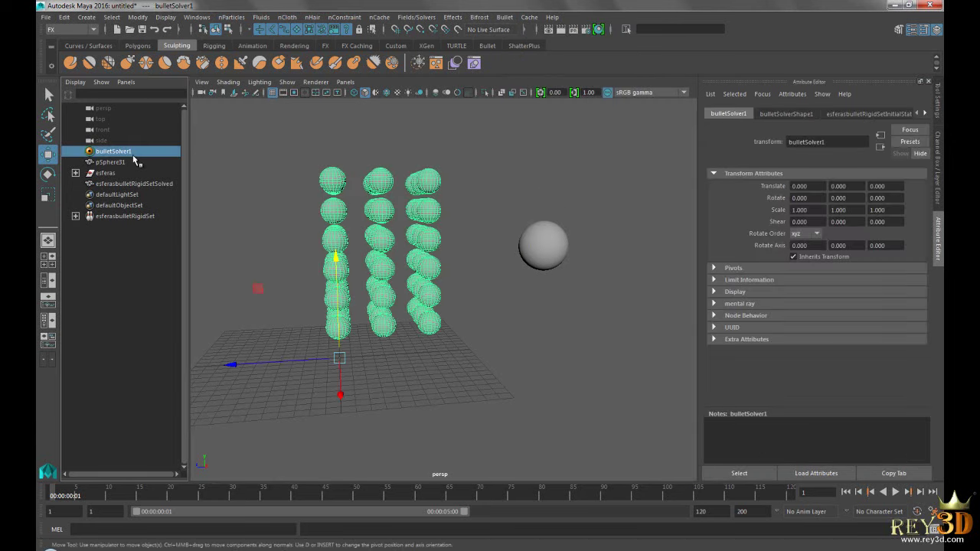
left_click(786, 114)
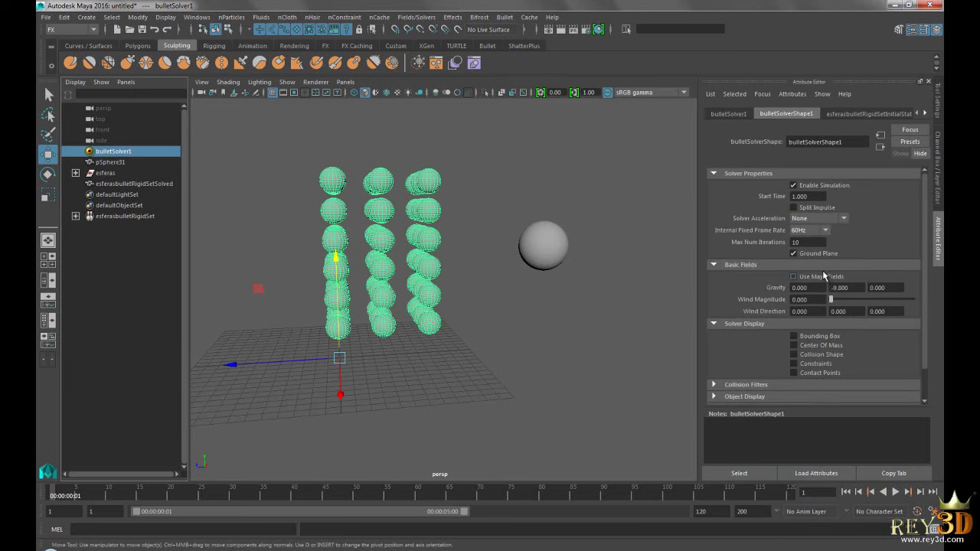
left_click(857, 113)
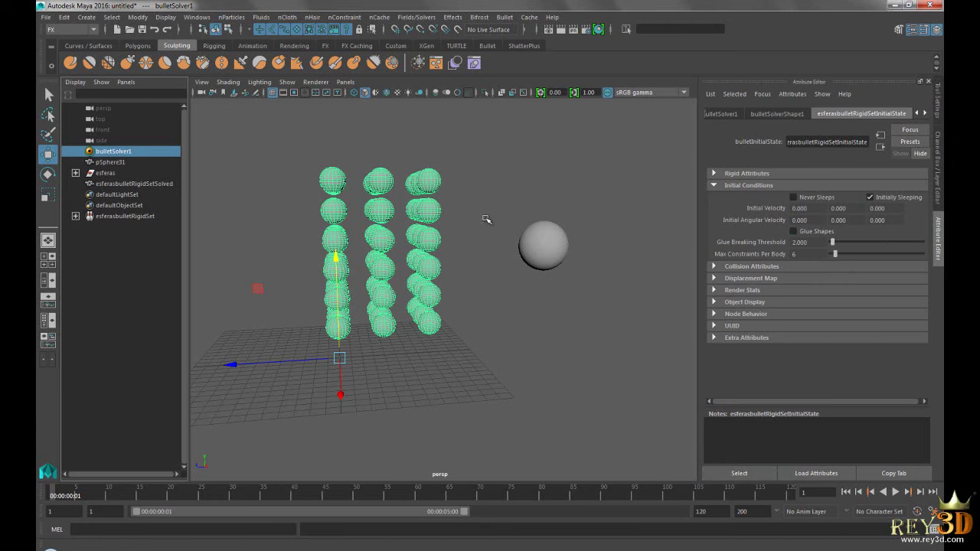
left_click(504, 18)
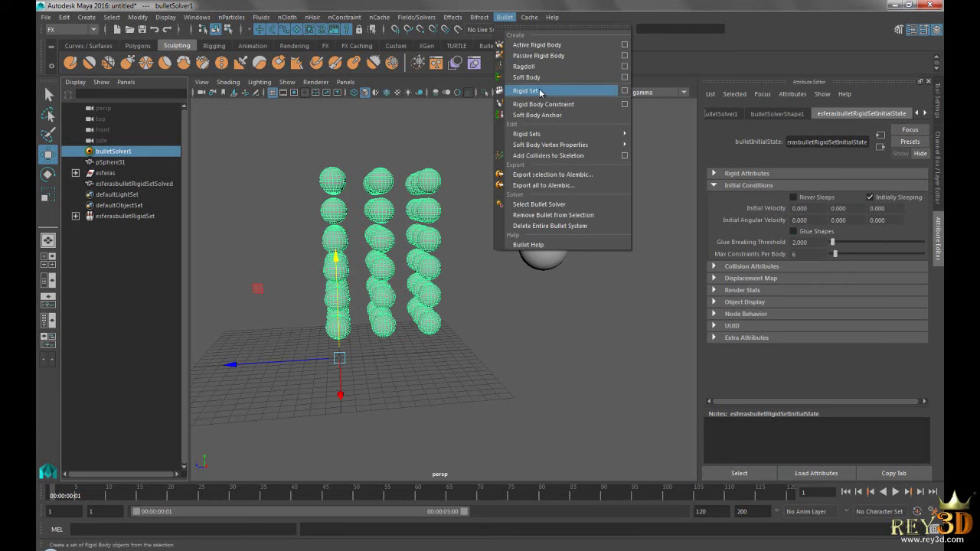
left_click(508, 19)
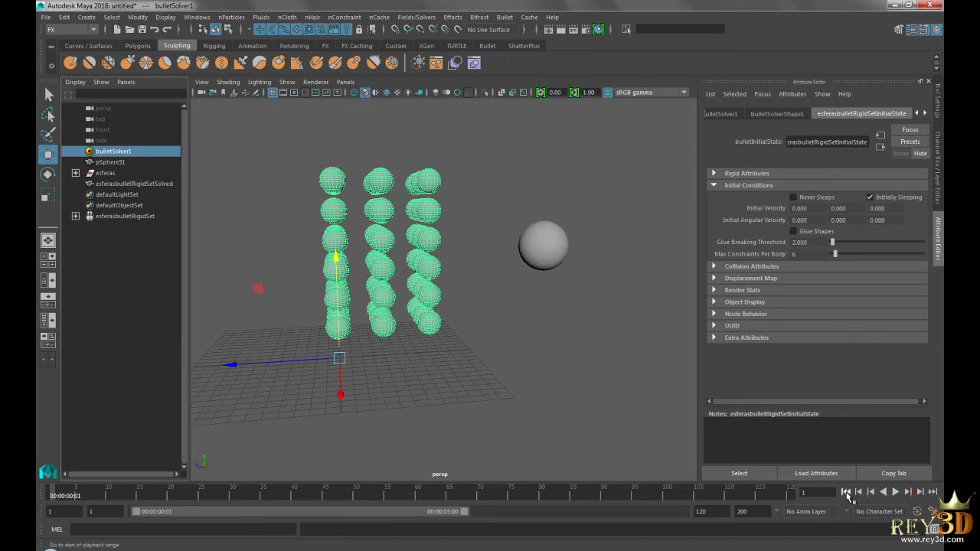
Step: Play the simulation to frame 44, confirming the sleeping spheres stay stacked in their columns
left_click(895, 492)
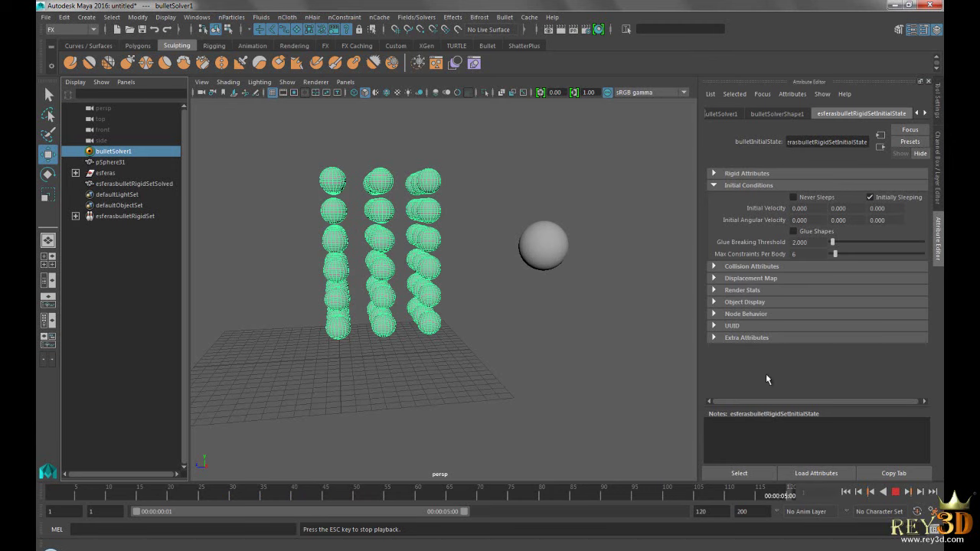
key("Escape")
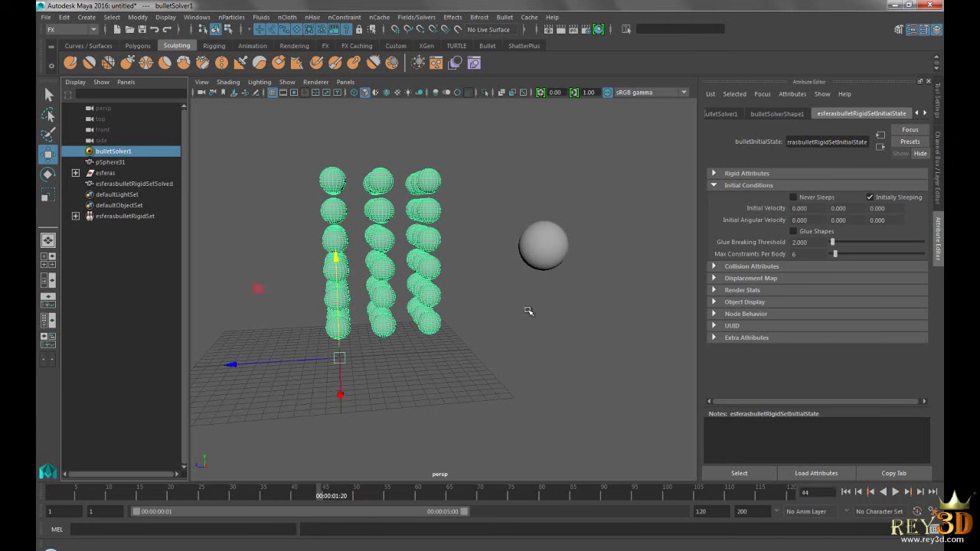
middle_click_drag(528, 311, 521, 284, "alt")
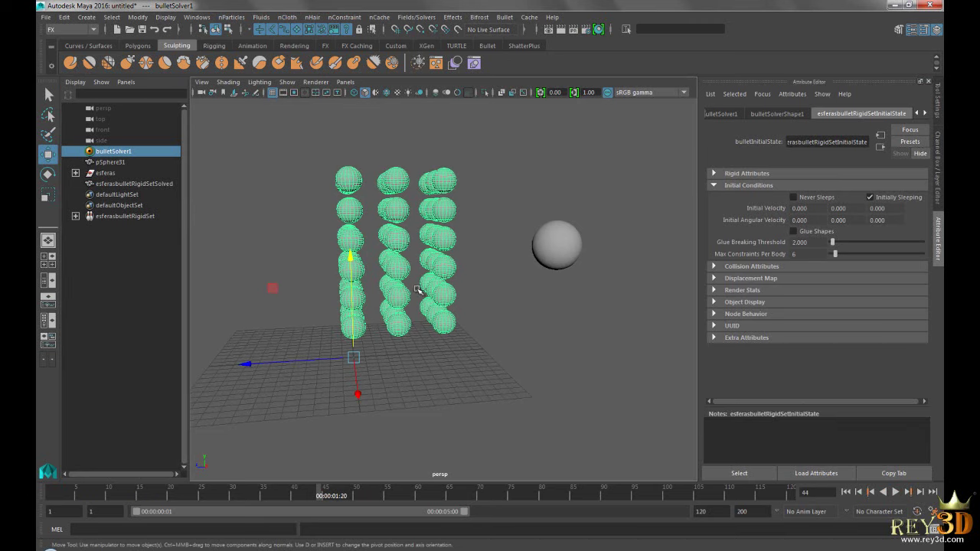
left_click_drag(420, 291, 309, 215, "alt")
left_click(374, 246)
left_click_drag(534, 324, 408, 252, "alt")
Step: Create a polygon cube above the grid beside the spheres and duplicate it twice along Z
key("space")
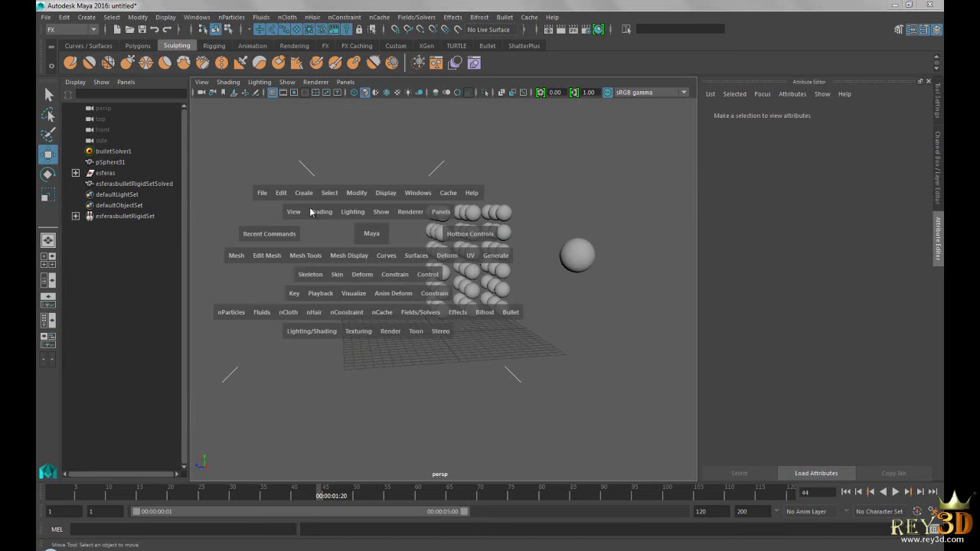
left_click(304, 193)
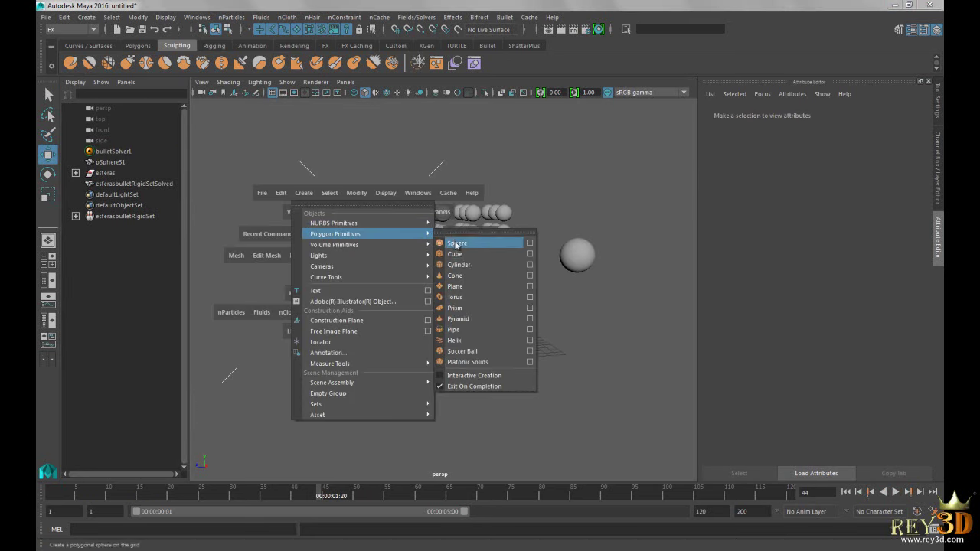
left_click(455, 253)
left_click_drag(390, 333, 272, 334)
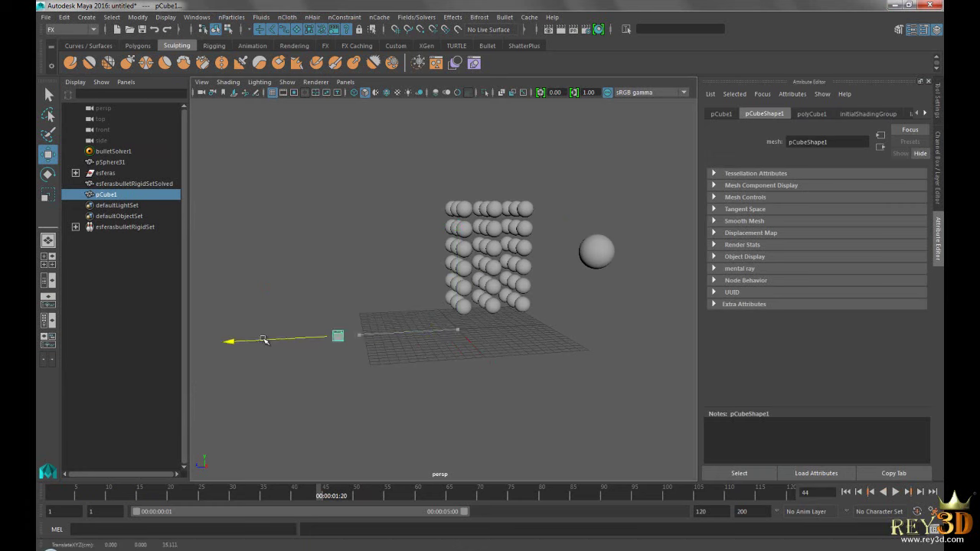
left_click_drag(337, 308, 341, 284)
key("ctrl+d")
mouse_move(297, 311)
left_mouse_down()
mouse_move(326, 309)
mouse_move(507, 366)
mouse_move(460, 383)
mouse_move(431, 324)
mouse_move(501, 365)
left_mouse_up()
key("ctrl+d")
Step: Duplicate the three-cube row twice along X to form a 3×3 layer of cubes
left_click(438, 394)
key("ctrl+d")
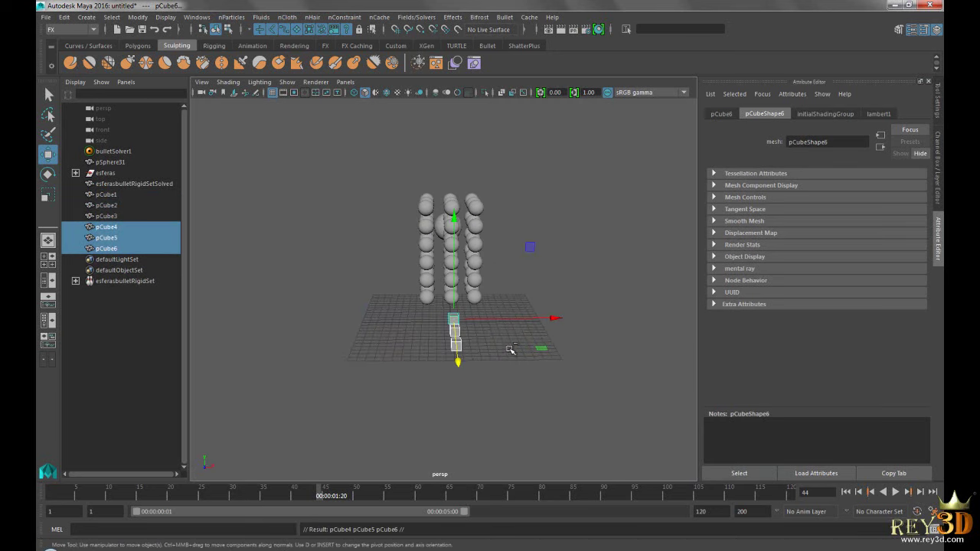
mouse_move(551, 320)
left_mouse_down()
mouse_move(575, 322)
mouse_move(519, 319)
mouse_move(529, 318)
mouse_move(460, 370)
mouse_move(324, 225)
left_mouse_up()
key("ctrl+d")
left_click(379, 275)
Step: Stack the nine-cube layer upward with repeated duplicates, building columns up to pCube63
left_click_drag(379, 276, 330, 262, "alt")
right_click_drag(331, 261, 379, 281, "alt")
middle_click_drag(425, 321, 442, 306, "alt")
mouse_move(275, 253)
left_mouse_down()
mouse_move(298, 274)
mouse_move(413, 328)
left_mouse_up()
key("ctrl+d")
left_click_drag(399, 232, 401, 209)
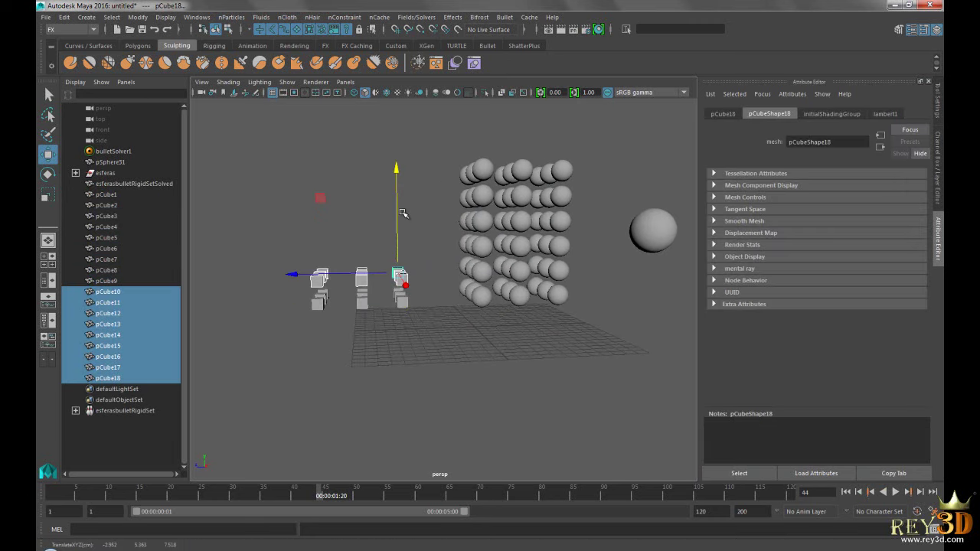
key("shift+d")
key("shift+d")
key("shift+d")
key("shift+d")
key("shift+d")
scroll(497, 281, "up", 3)
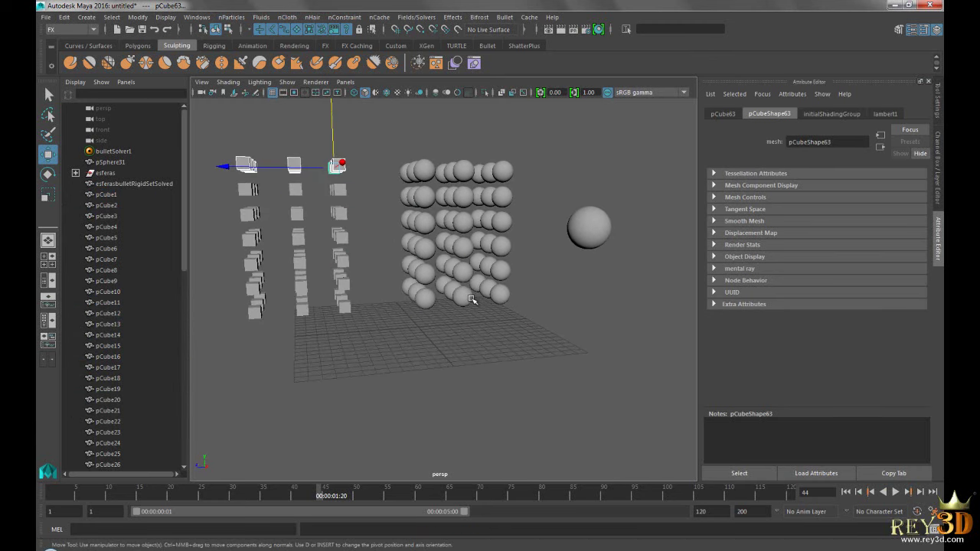
left_click_drag(469, 322, 483, 209, "alt")
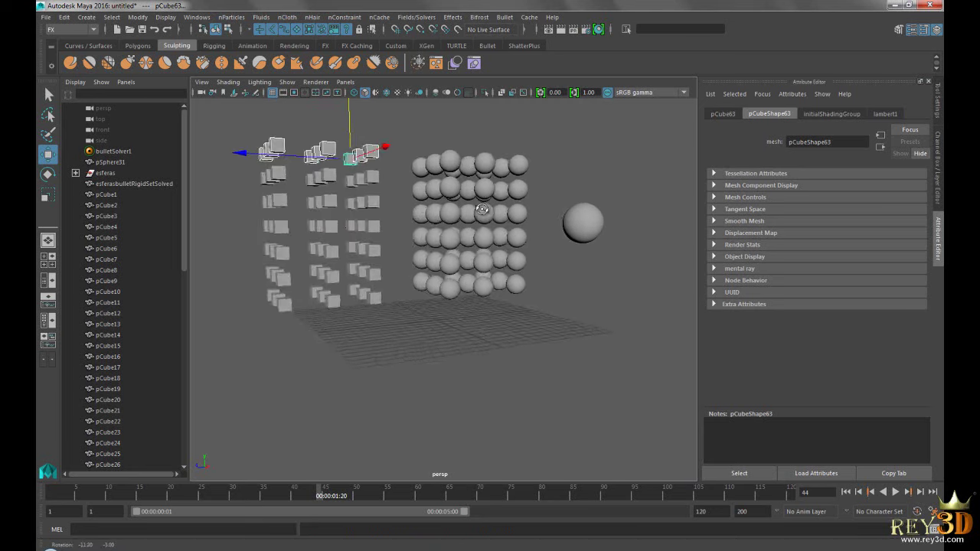
left_click(401, 322)
mouse_move(400, 322)
left_mouse_down("alt")
mouse_move(490, 271)
mouse_move(477, 183)
mouse_move(491, 195)
mouse_move(457, 254)
mouse_move(501, 249)
left_mouse_up("alt")
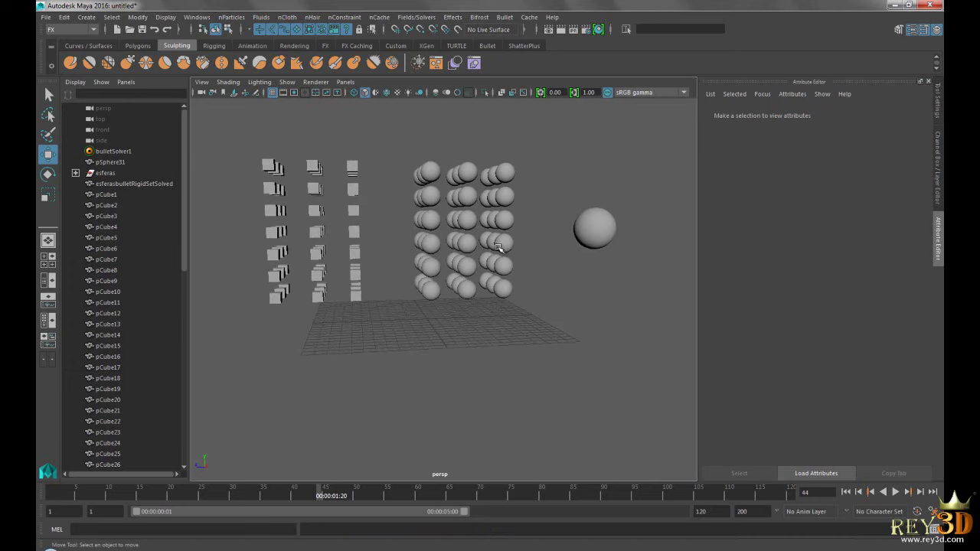
Step: Play the simulation briefly, rewind to frame 1, and select the esferas group in the Outliner
left_click(846, 492)
left_click(897, 492)
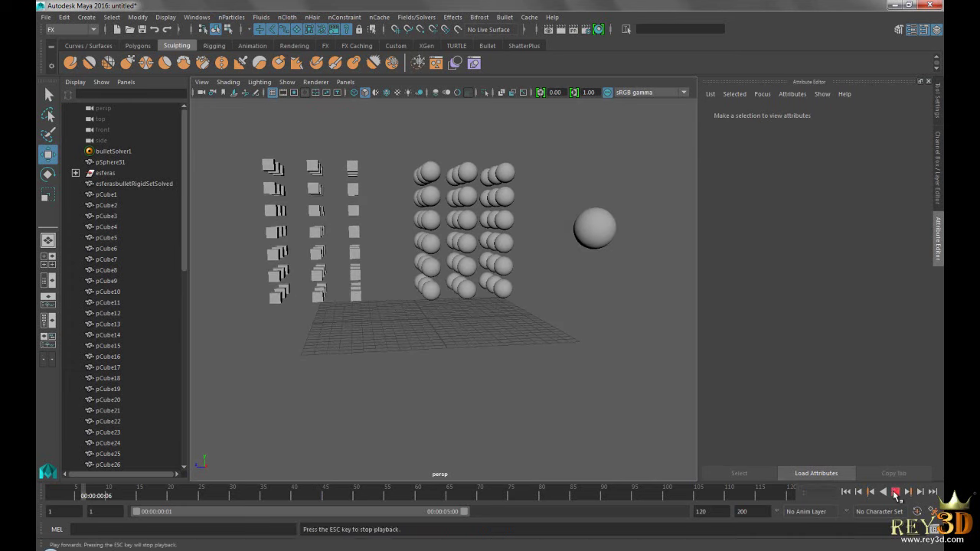
left_click(896, 493)
left_click(845, 492)
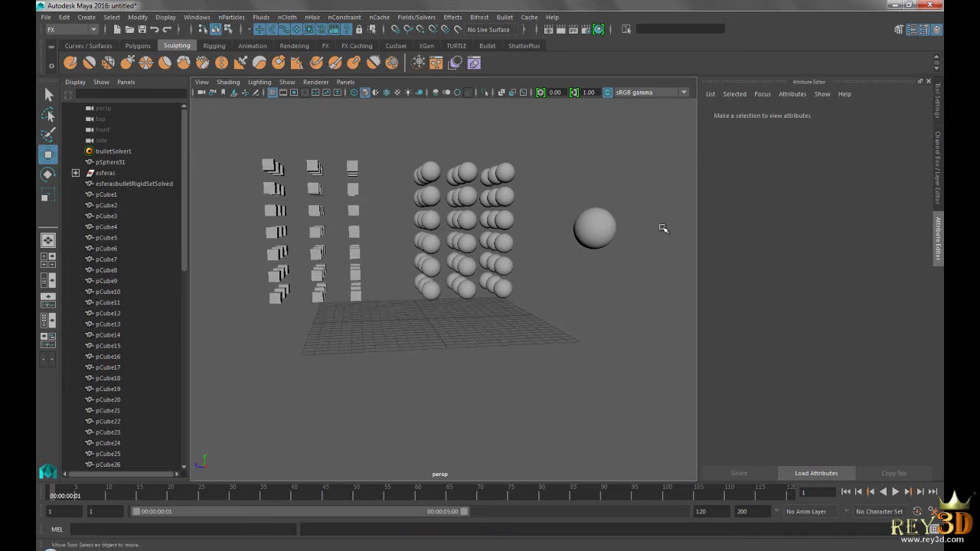
middle_click_drag(494, 217, 495, 223, "alt")
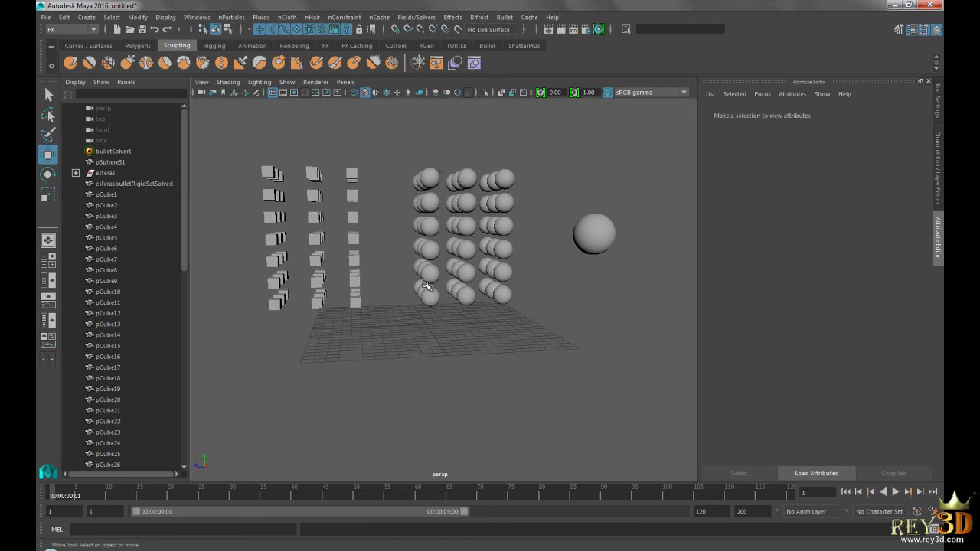
middle_click_drag(499, 281, 514, 284, "alt")
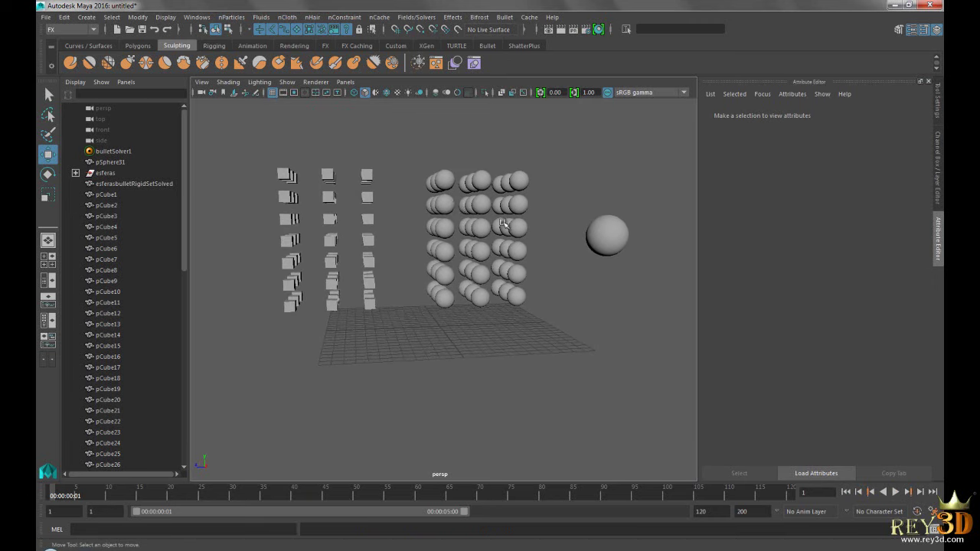
middle_click_drag(488, 266, 481, 261, "alt")
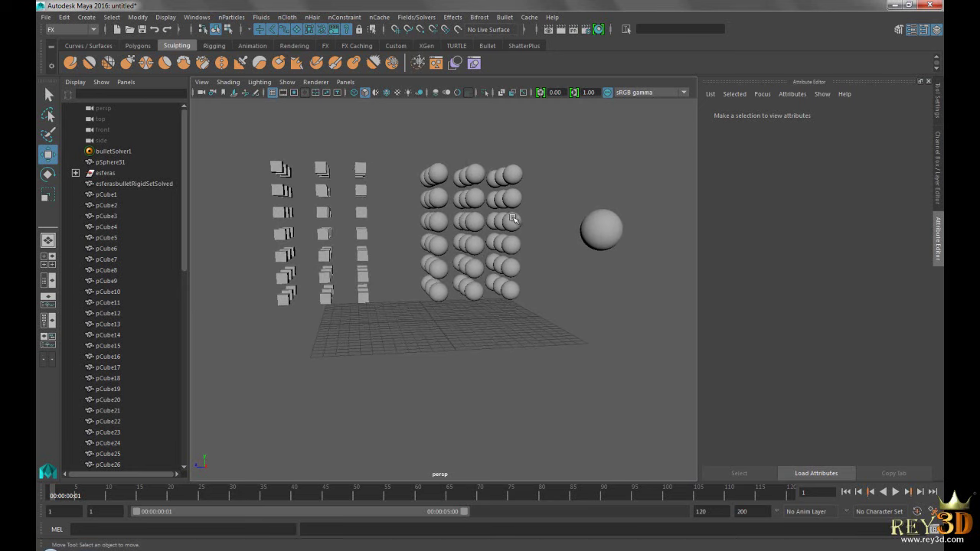
left_click(130, 175)
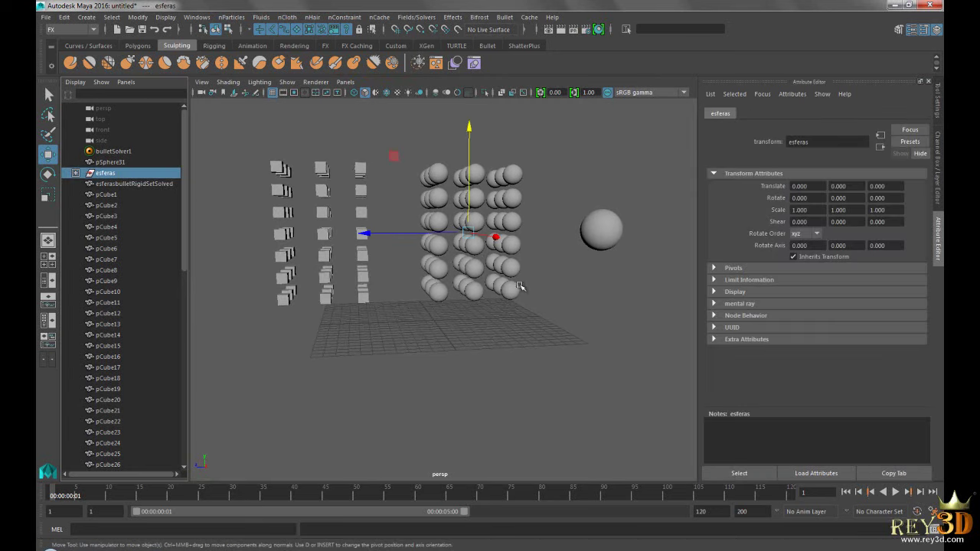
Step: Deselect esferas and marquee-select all the cubes in the three columns
left_click(524, 350)
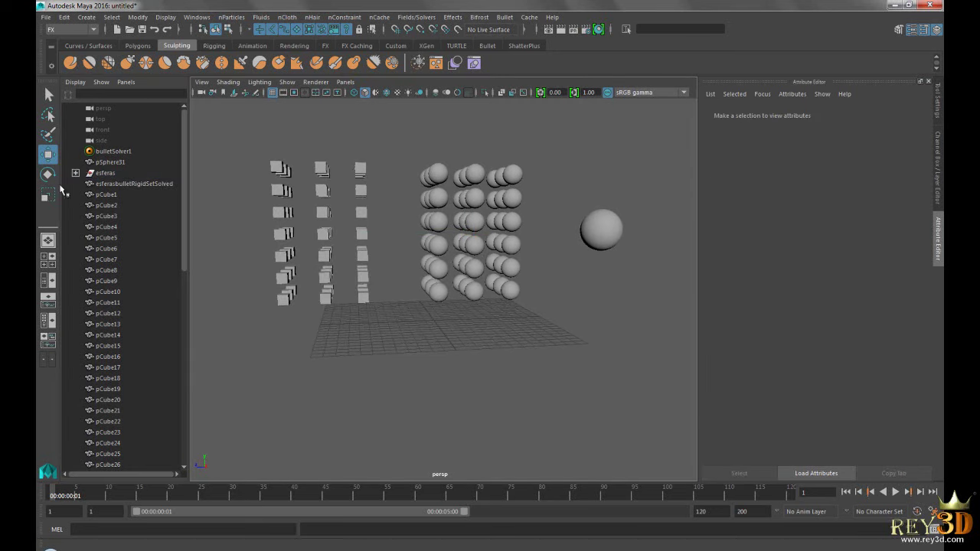
left_click(505, 17)
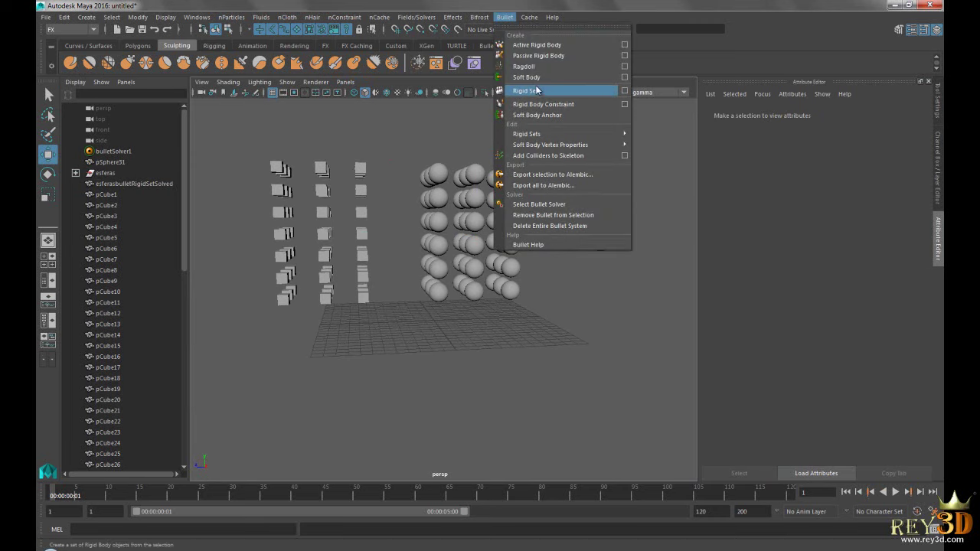
left_click(532, 59)
middle_click_drag(398, 324, 412, 324, "alt")
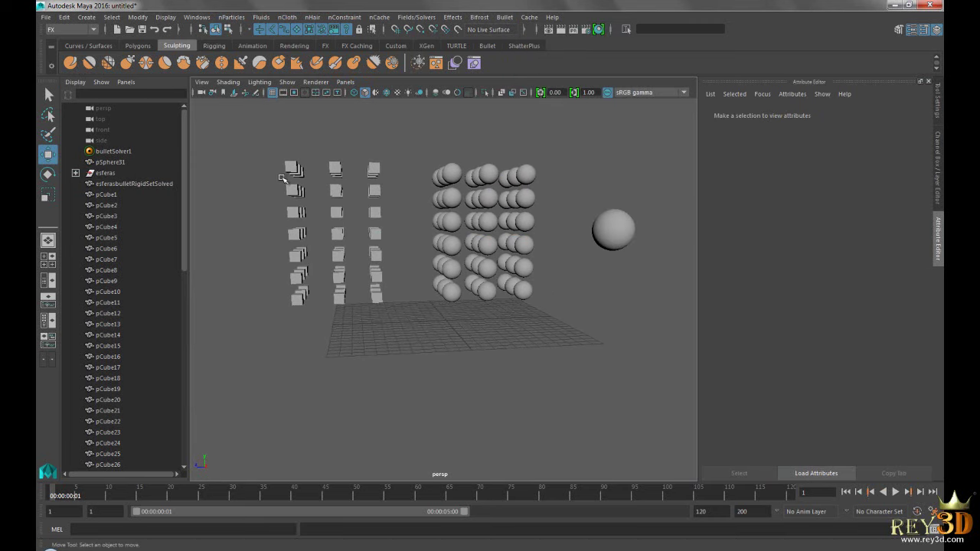
left_click_drag(265, 137, 389, 340)
mouse_move(484, 258)
middle_mouse_down("alt")
mouse_move(454, 266)
mouse_move(474, 263)
middle_mouse_up("alt")
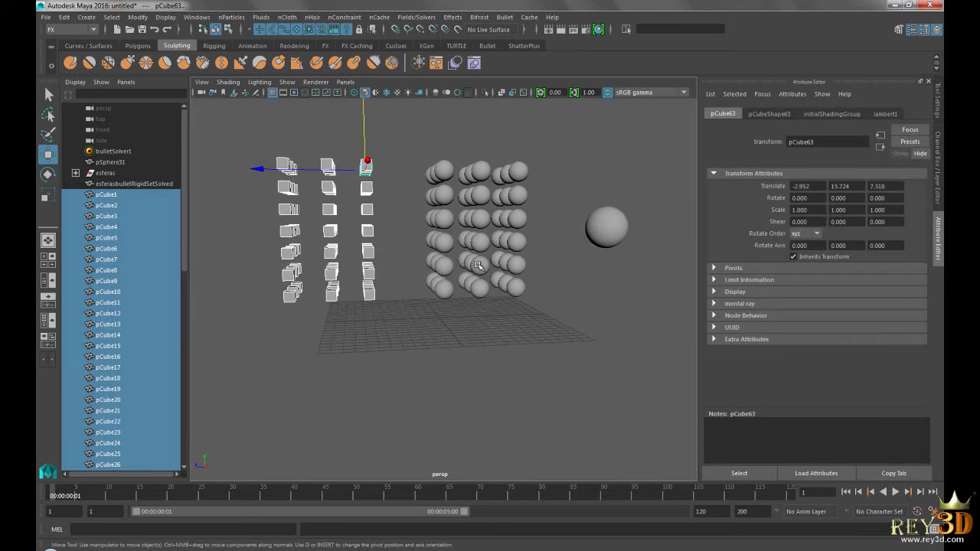
Step: Reselect all the cube columns and bring up the Bullet menu's Rigid Set command
left_click(504, 17)
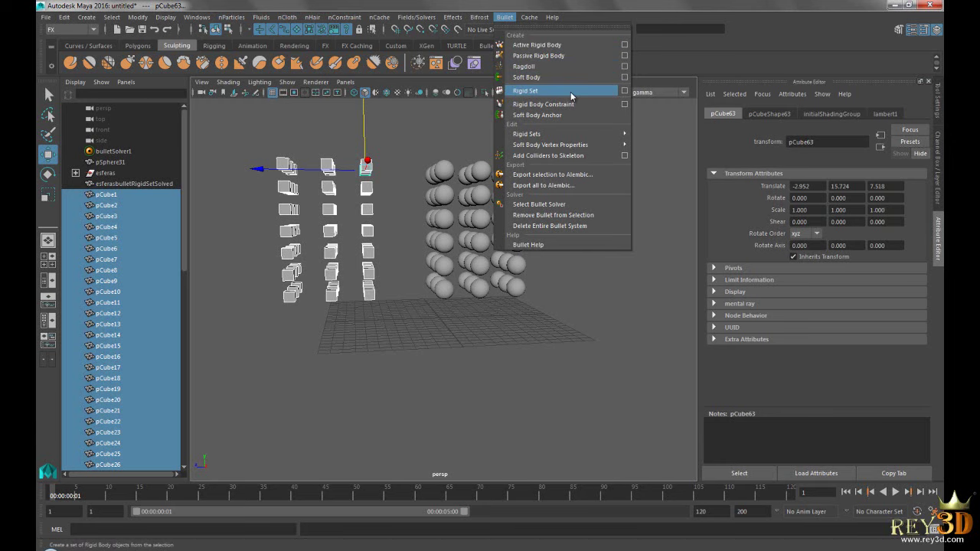
left_click(505, 17)
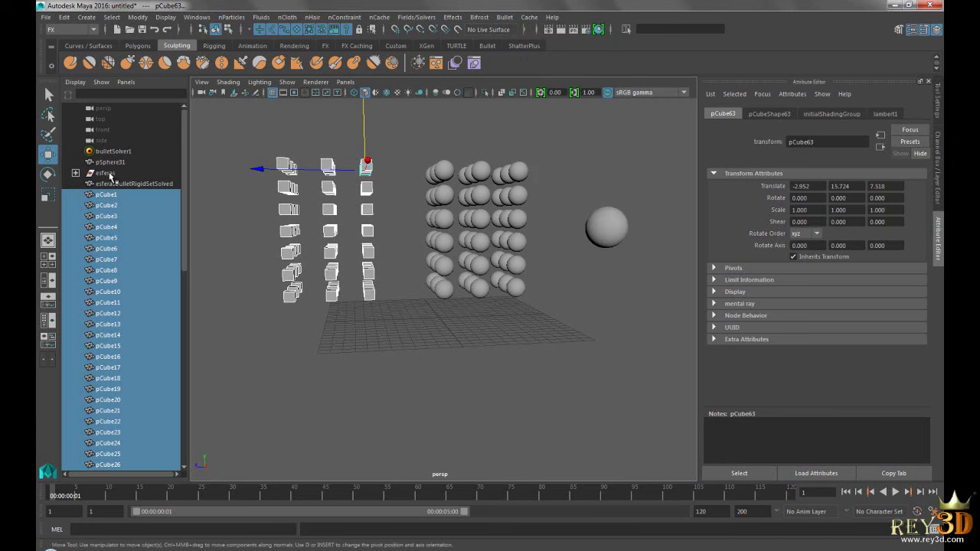
middle_click_drag(547, 274, 541, 269, "alt")
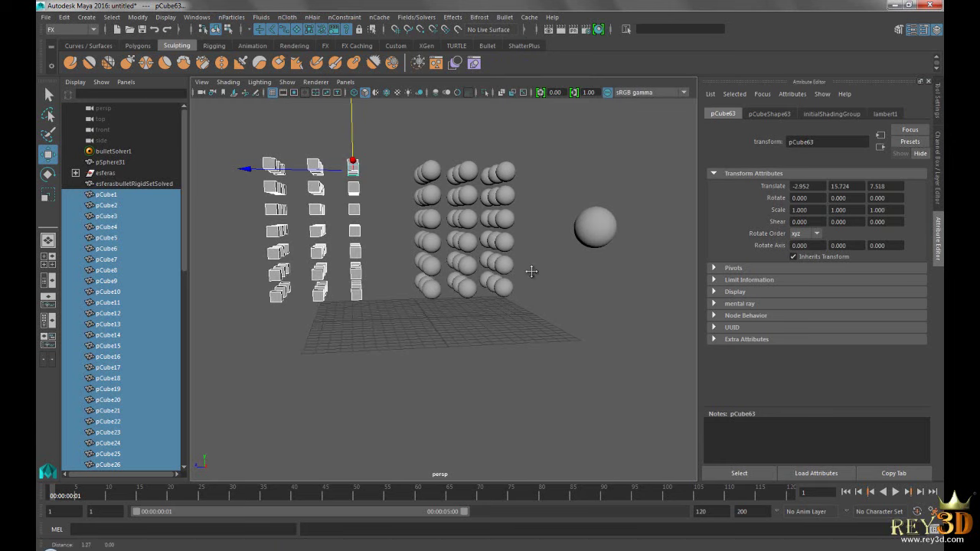
left_click_drag(233, 135, 387, 361)
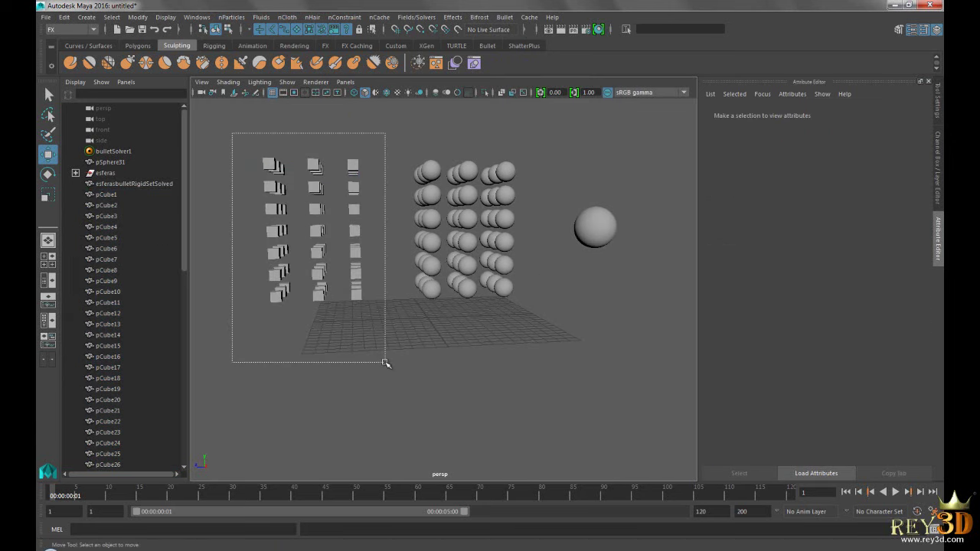
left_click(505, 17)
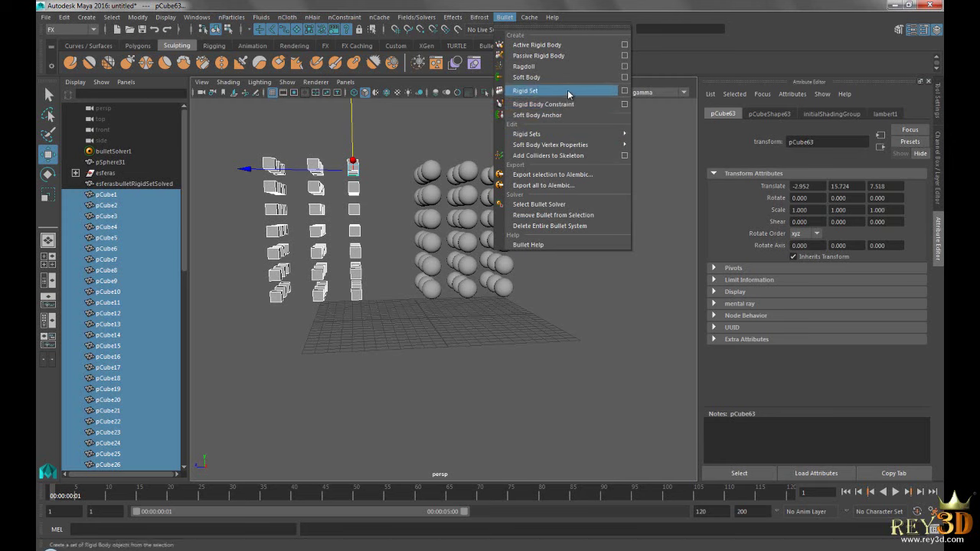
Step: Create a rigid set from the cubes named cubosbulletRigidSet
left_click(624, 92)
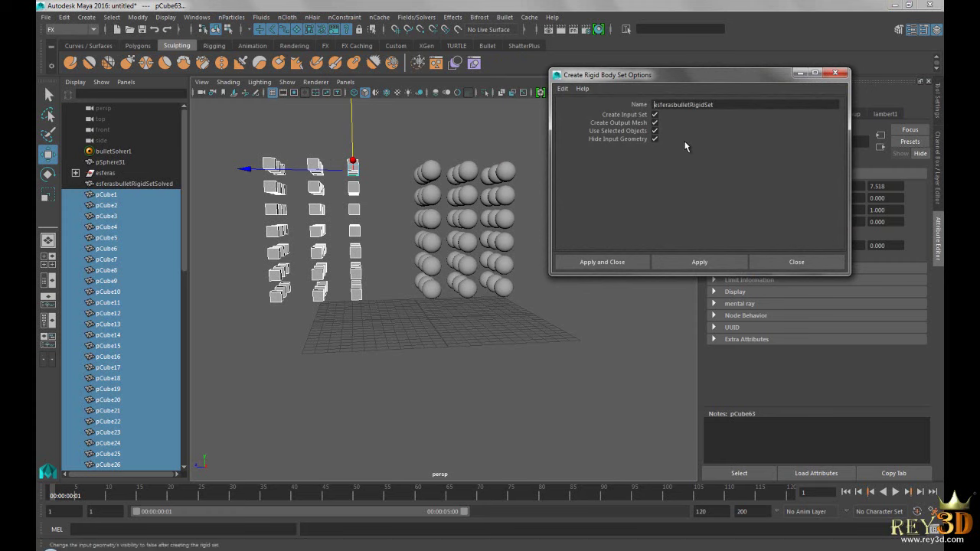
key("Delete")
key("Delete")
key("Delete")
key("Delete")
key("Delete")
key("Delete")
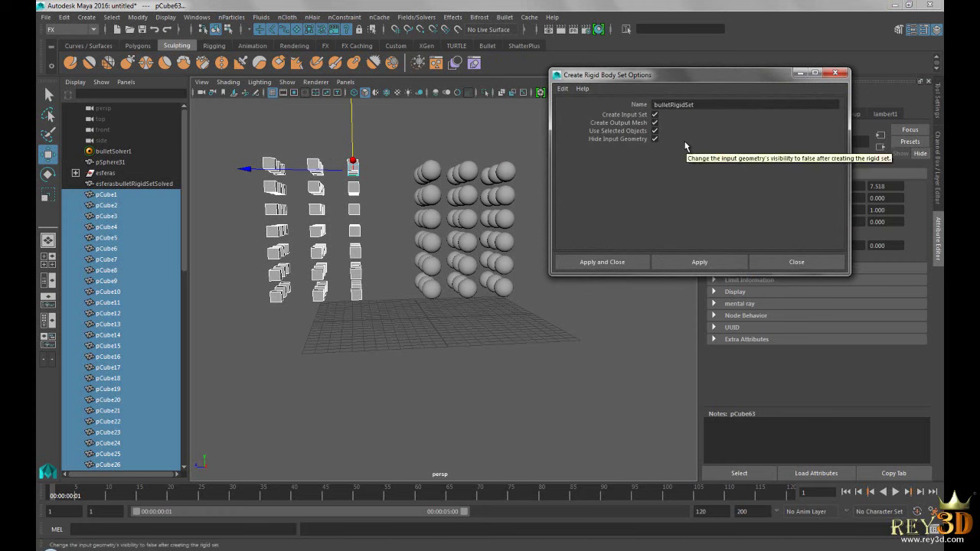
type("cubos")
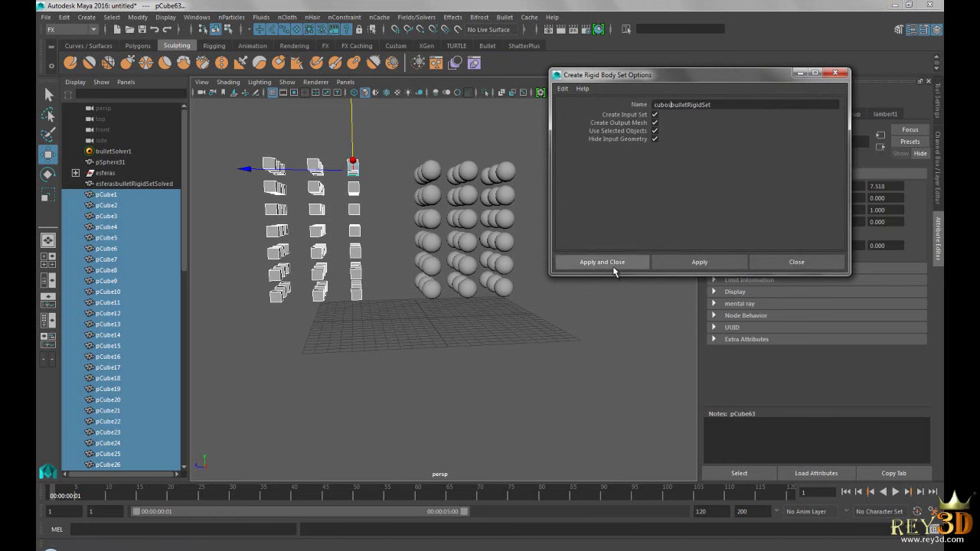
left_click(613, 263)
Step: Deselect and play the simulation, watching the cubes topple onto the grid, then stop
left_click(573, 186)
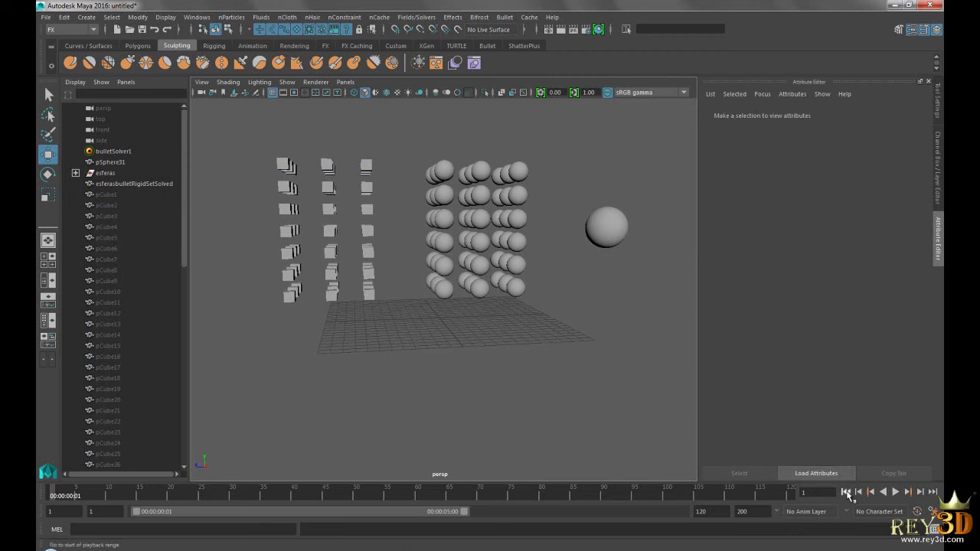
left_click(898, 494)
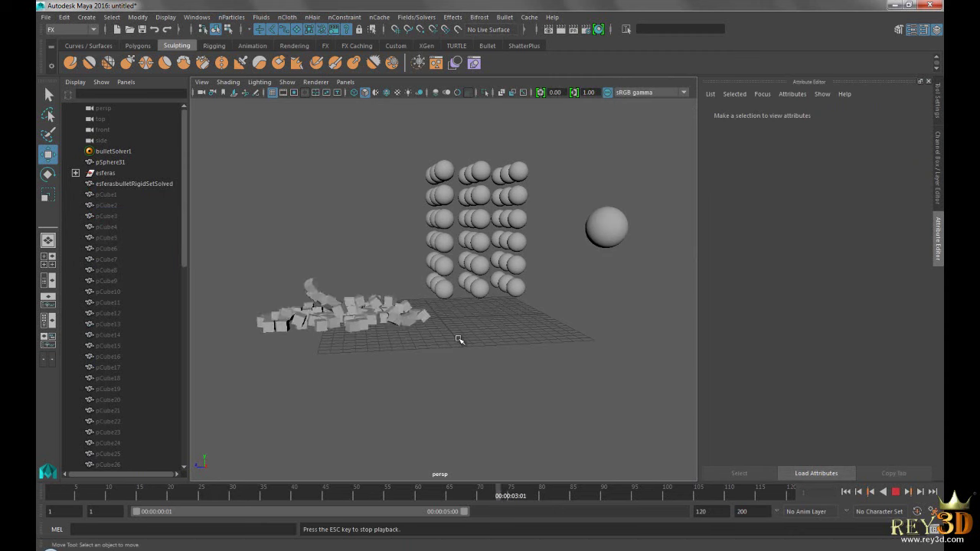
left_click(846, 491)
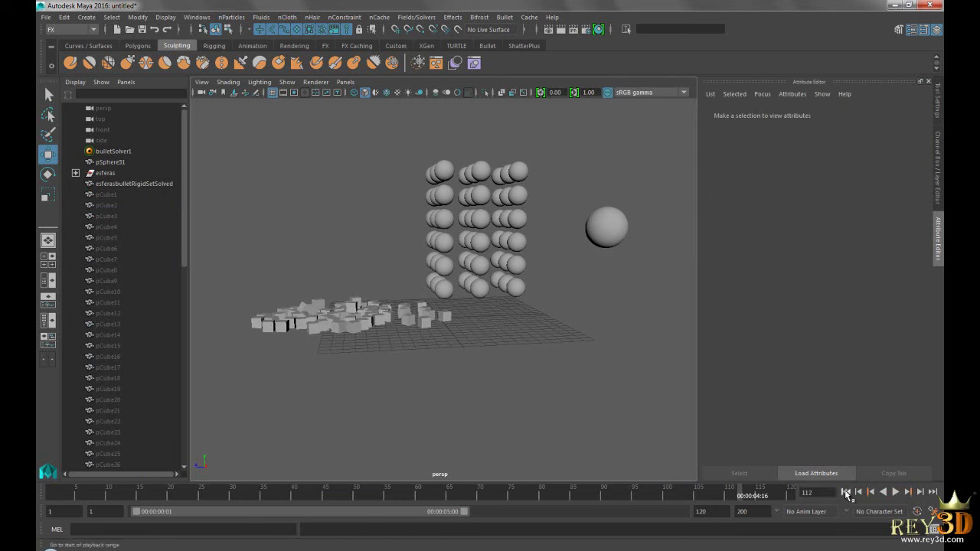
left_click_drag(500, 214, 542, 201, "alt")
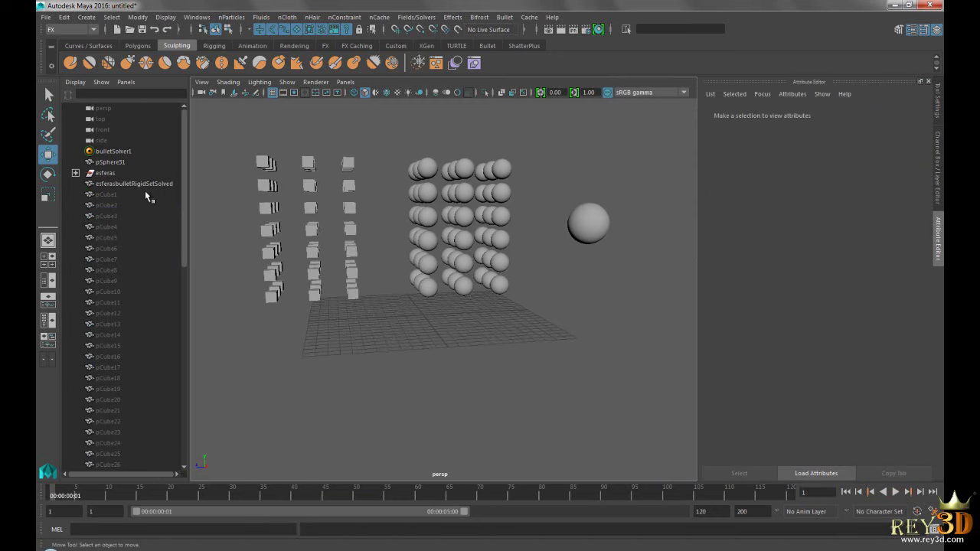
Step: Inspect cubosbulletRigidSet via pCube1, pCube6 and pCube12, then apply Bullet > Rigid Set
left_click(115, 196)
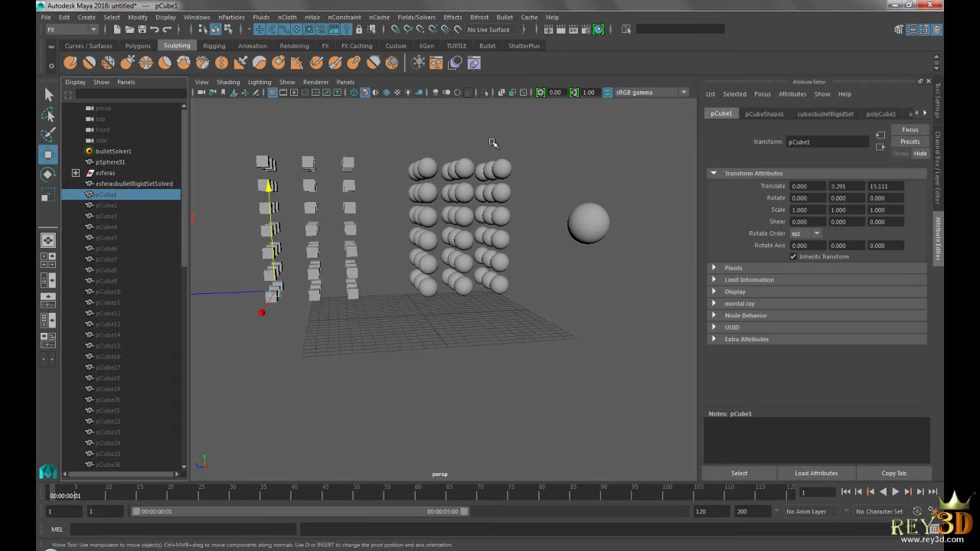
left_click(814, 114)
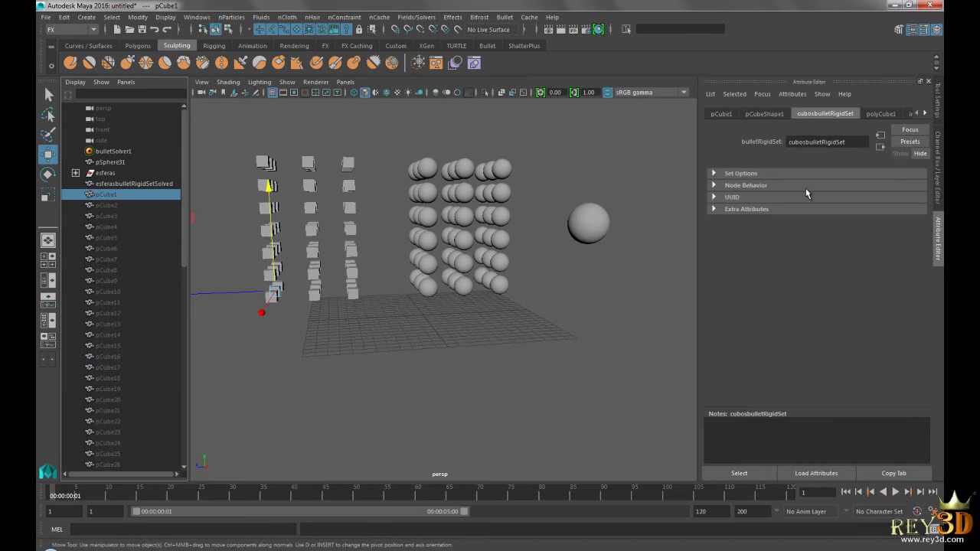
left_click(136, 249)
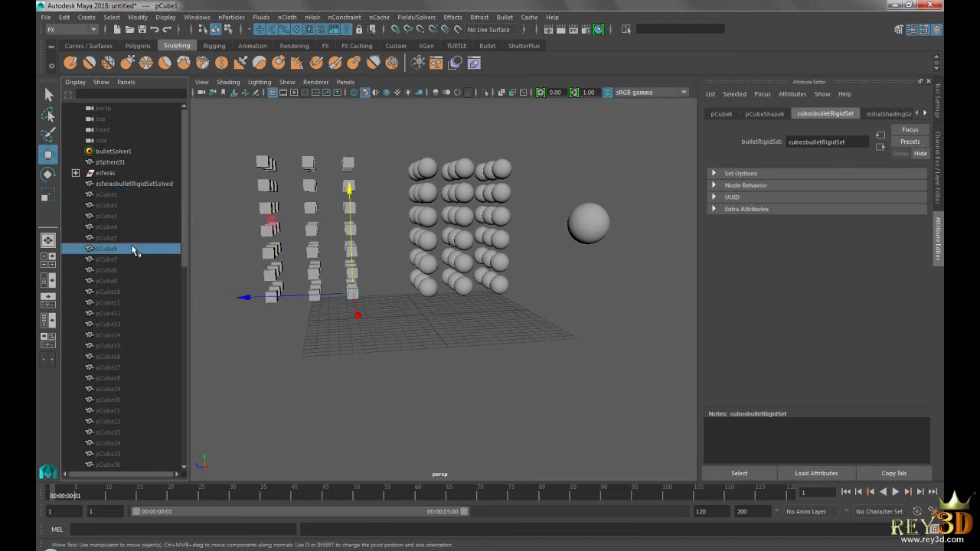
left_click(131, 312)
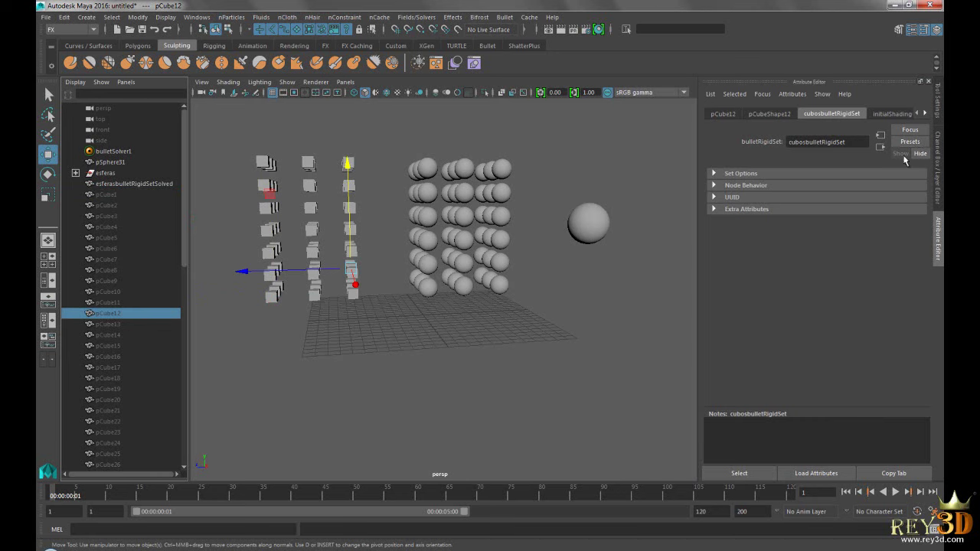
left_click(348, 392)
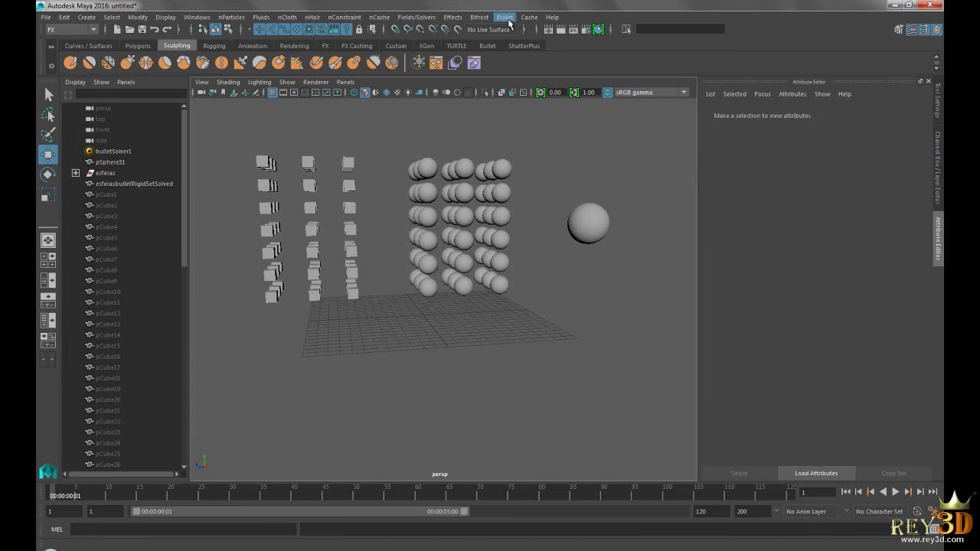
left_click(481, 17)
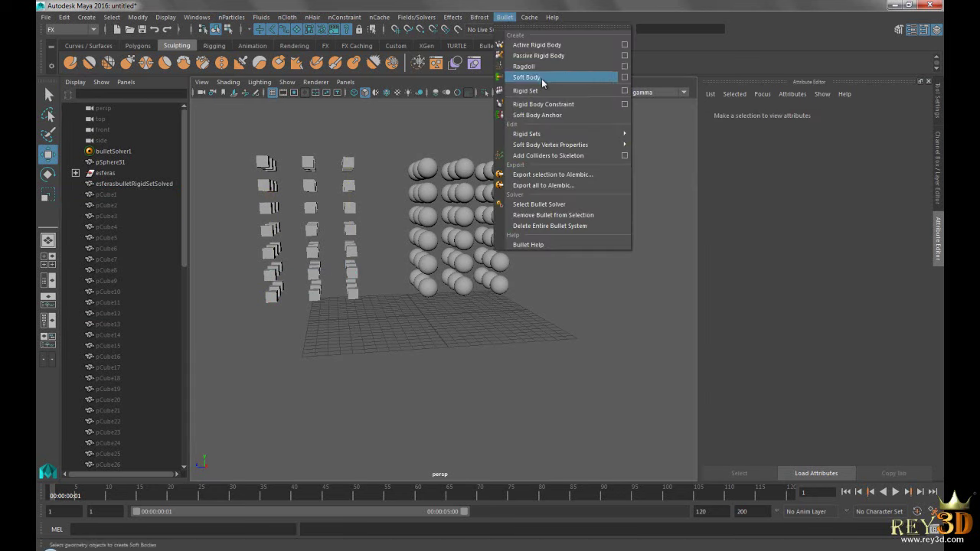
left_click(527, 91)
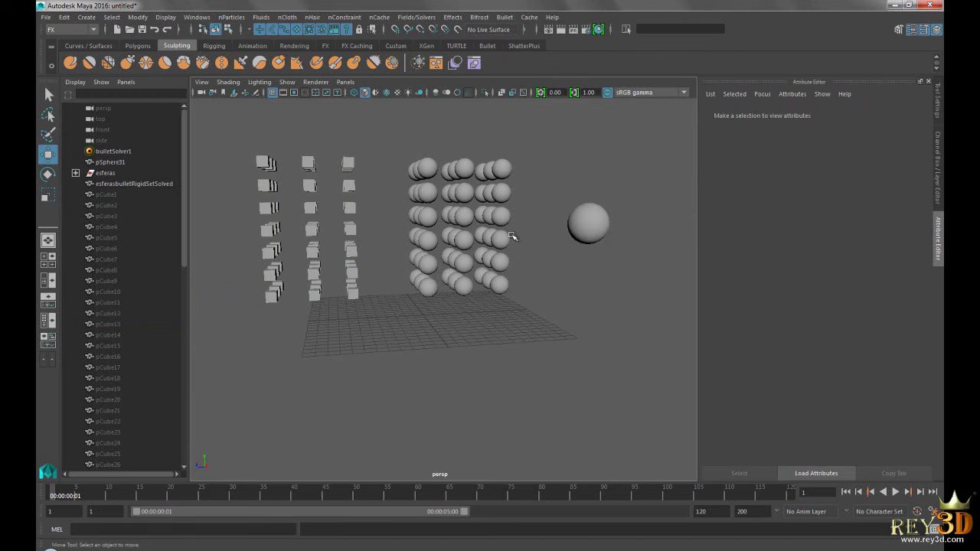
Step: Select bulletSolver1 and browse the sphere rigid set's attributes and set options
left_click(115, 152)
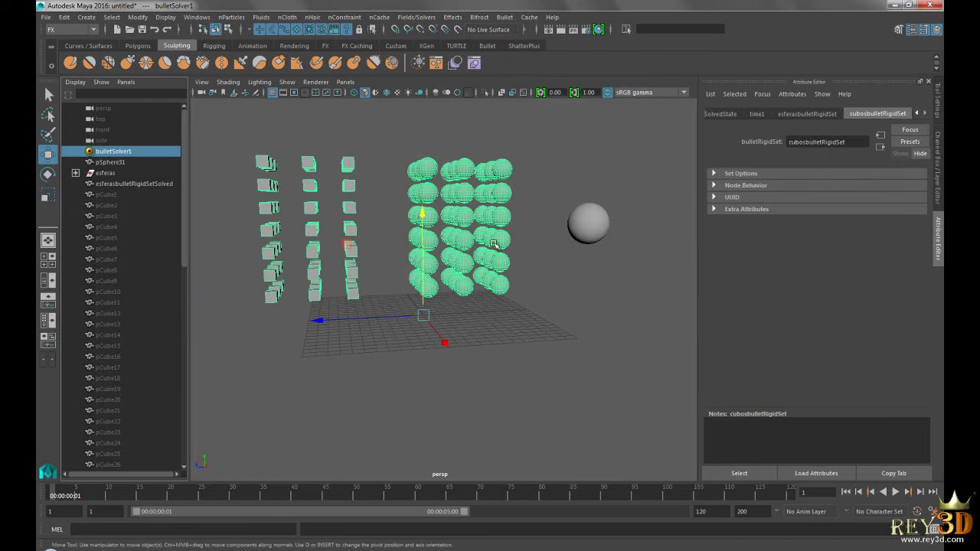
mouse_move(494, 244)
middle_mouse_down("alt")
mouse_move(608, 215)
mouse_move(582, 239)
middle_mouse_up("alt")
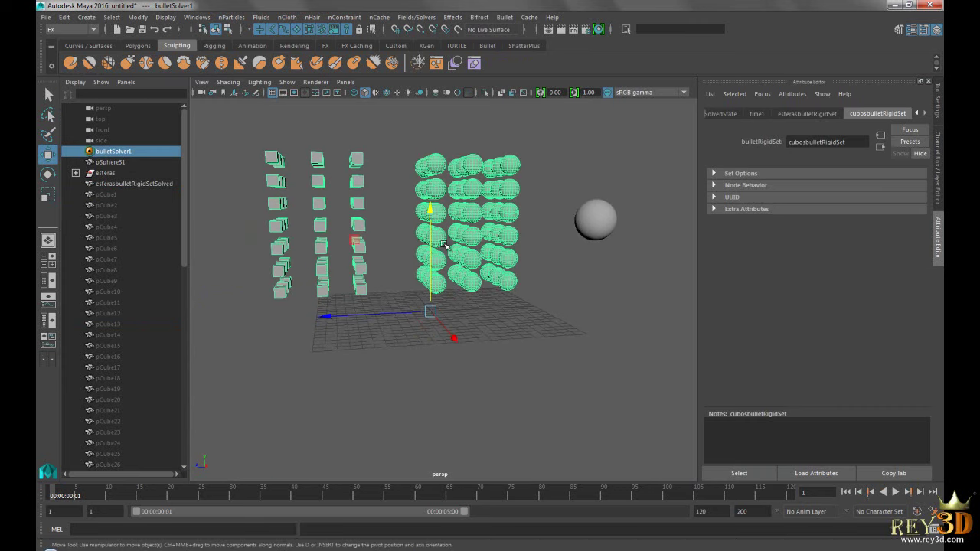
mouse_move(573, 291)
left_mouse_down("alt")
mouse_move(557, 273)
mouse_move(580, 284)
left_mouse_up("alt")
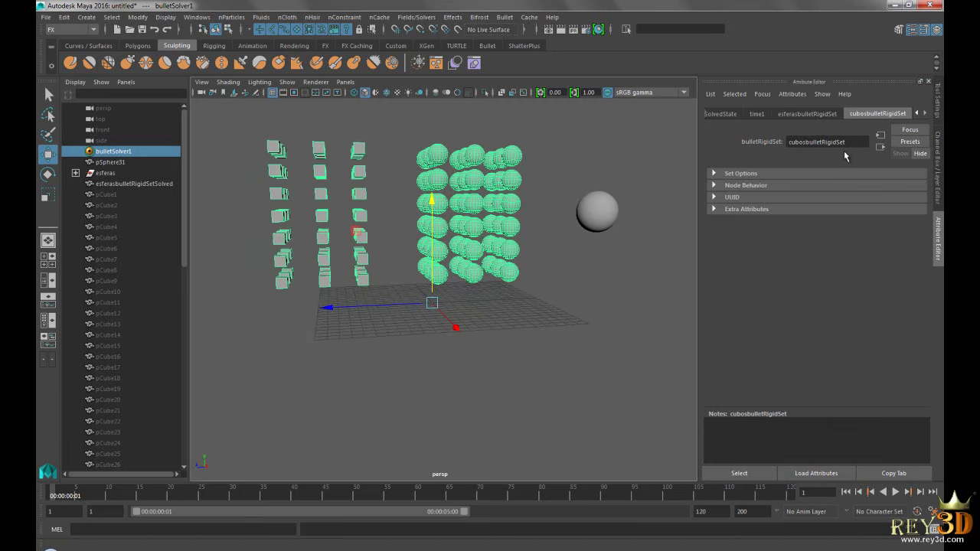
left_click(799, 115)
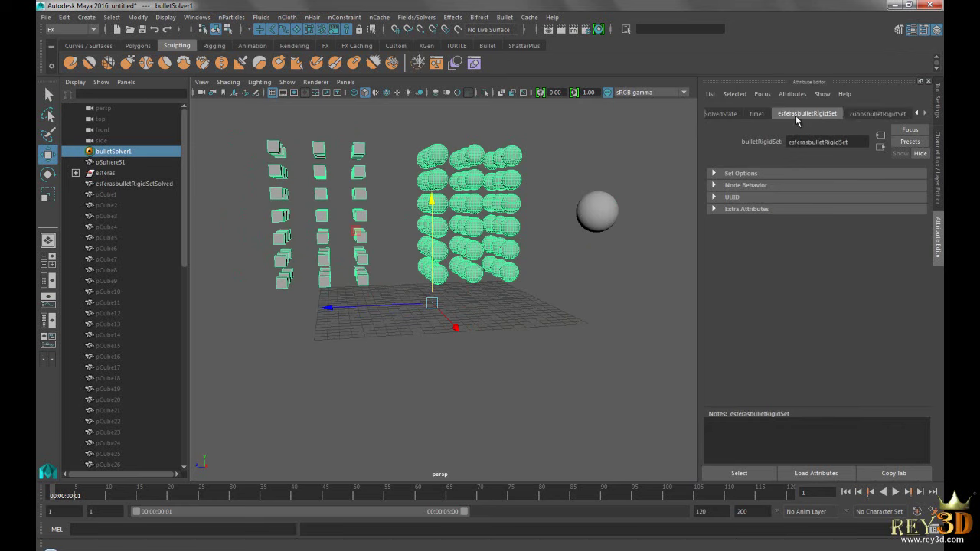
left_click(599, 152)
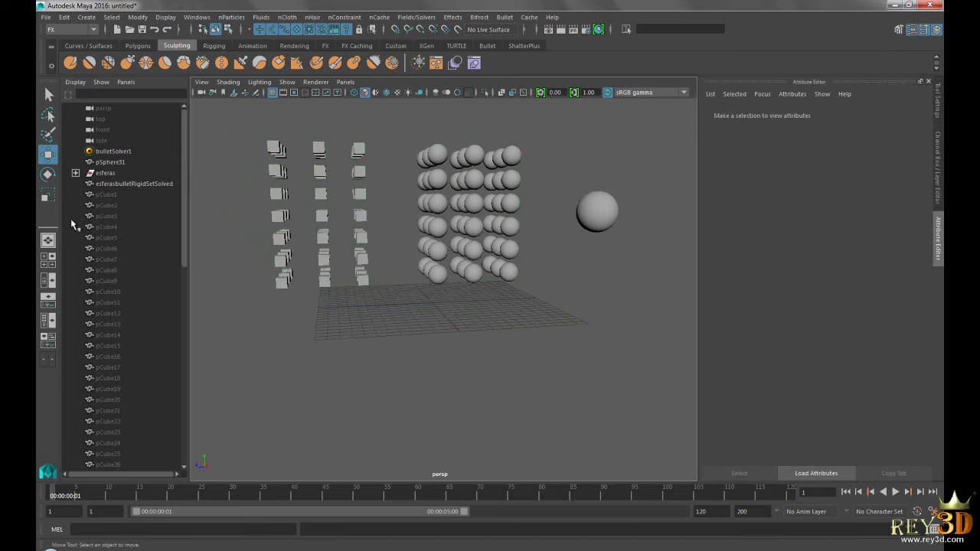
left_click(113, 151)
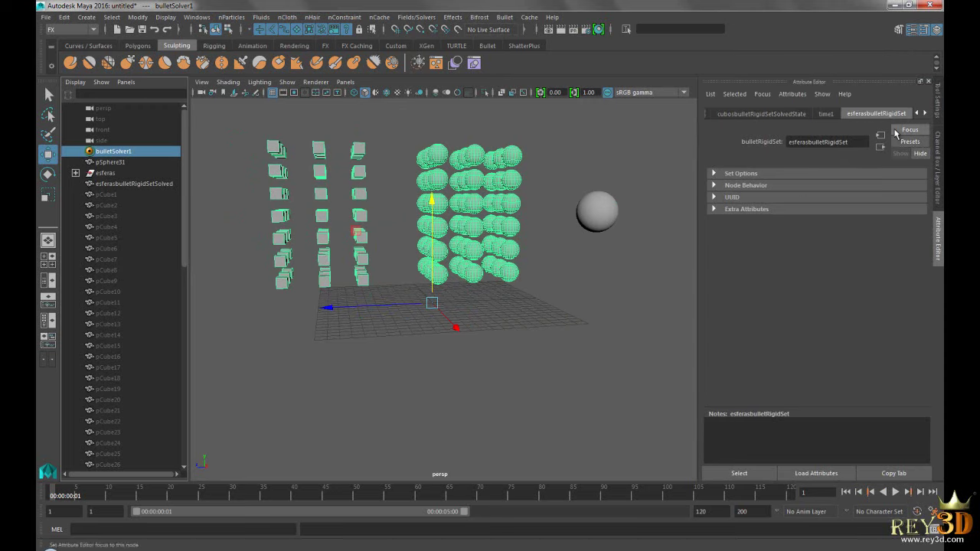
left_click(746, 175)
left_click(748, 175)
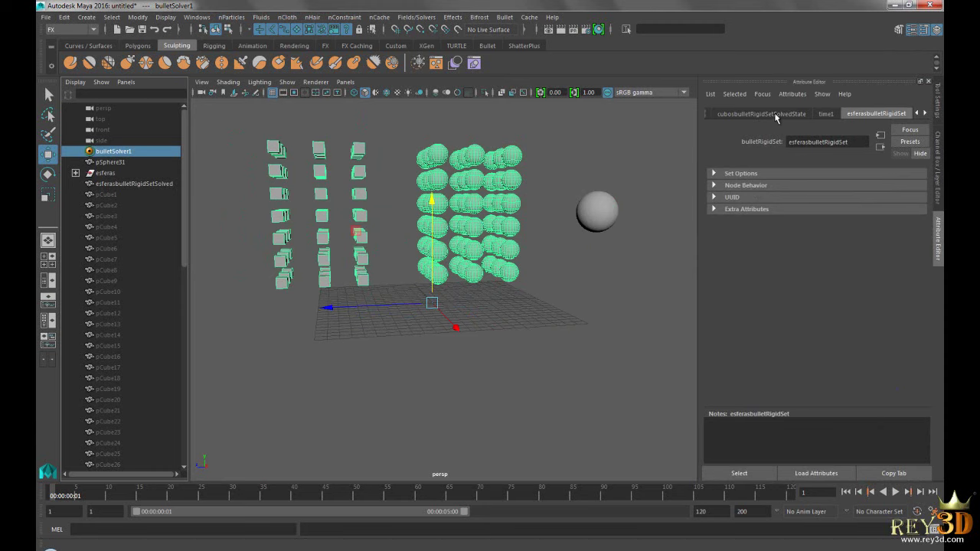
Step: Show bulletSolverShape1's settings: simulation enabled, gravity -9.800, 60Hz internal frame rate
left_click(766, 113)
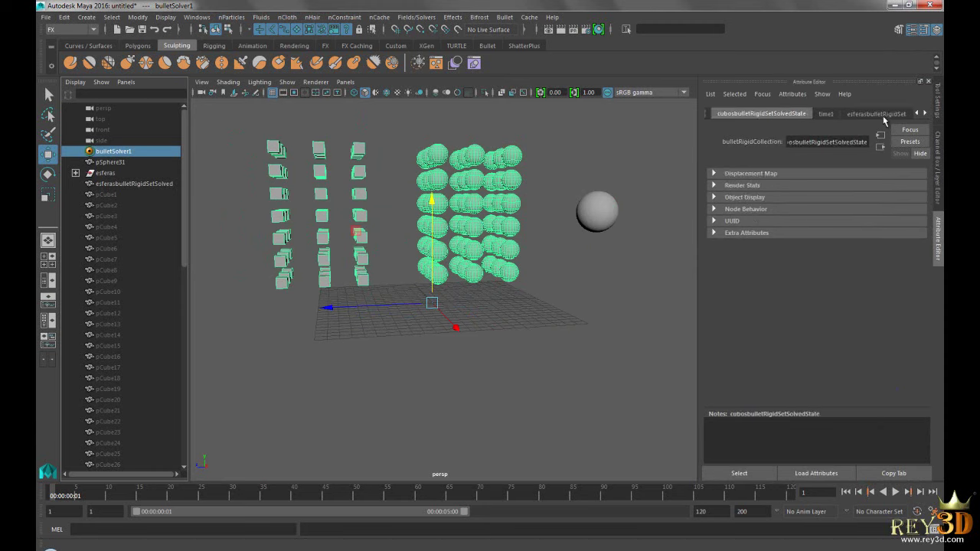
left_click(917, 114)
left_click(917, 114)
left_click(916, 114)
left_click(918, 114)
left_click(792, 114)
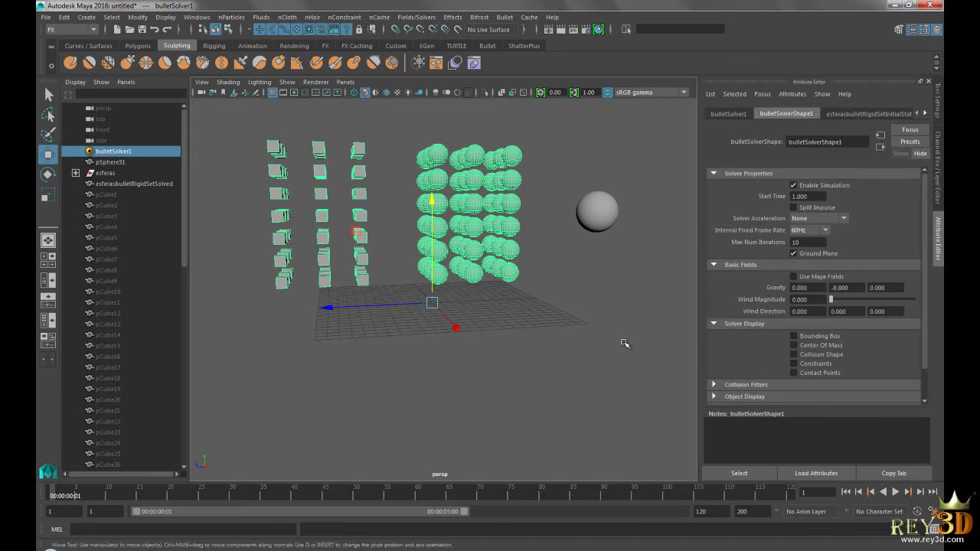
Step: Reselect bulletSolver1 and confirm Initially Sleeping is on in esferasbulletRigidSetInitialState
left_click(254, 207)
left_click(114, 152)
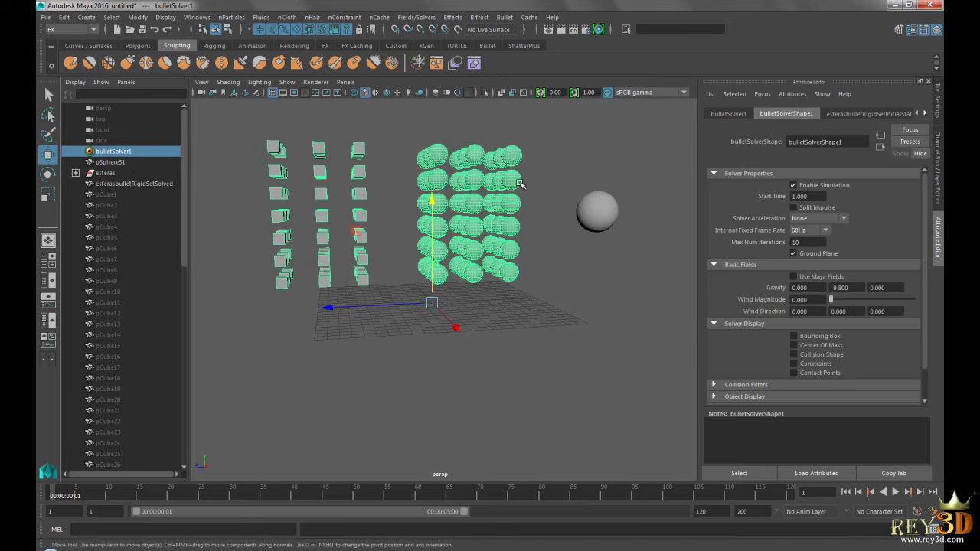
middle_click_drag(572, 229, 577, 231, "alt")
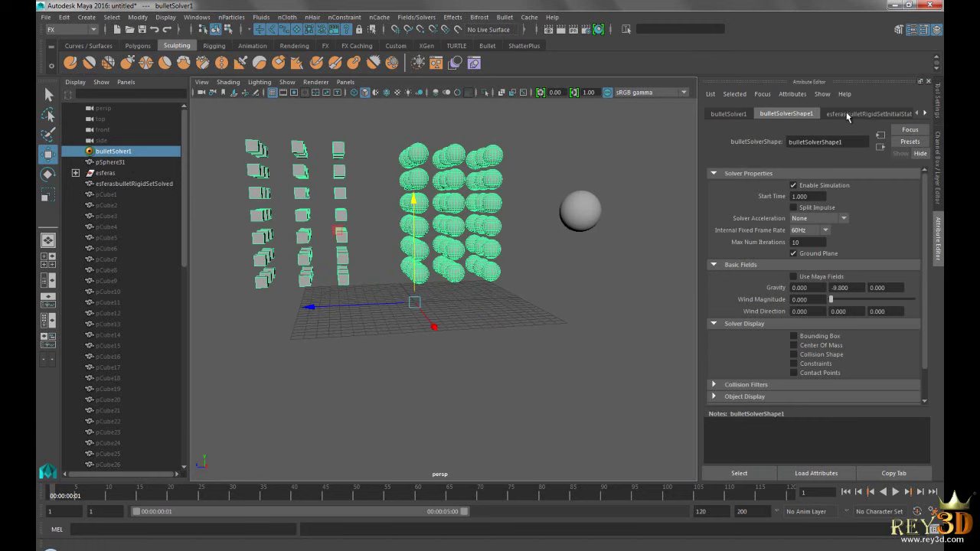
left_click(853, 112)
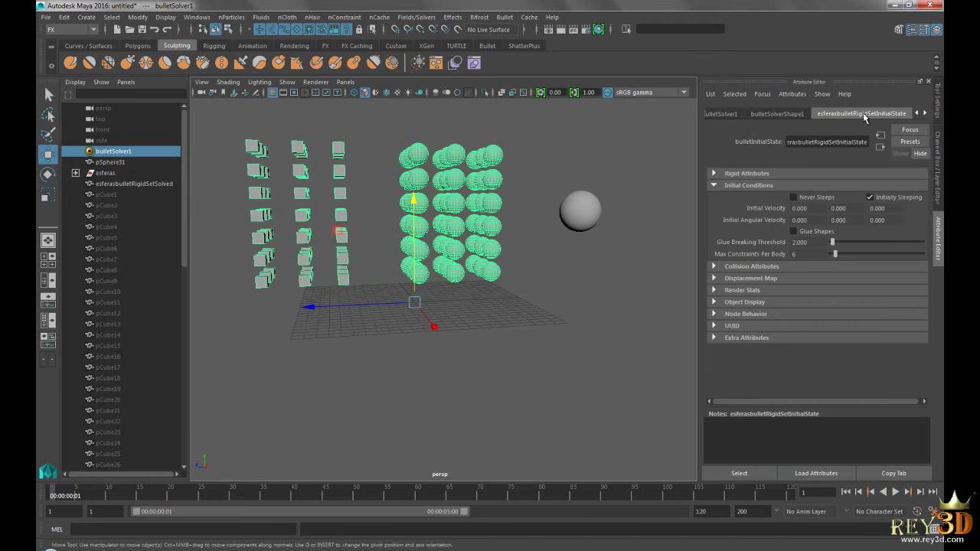
Step: Bring up cubosbulletRigidSetInitialState, showing Initially Sleeping off and zero initial velocities
left_click(925, 114)
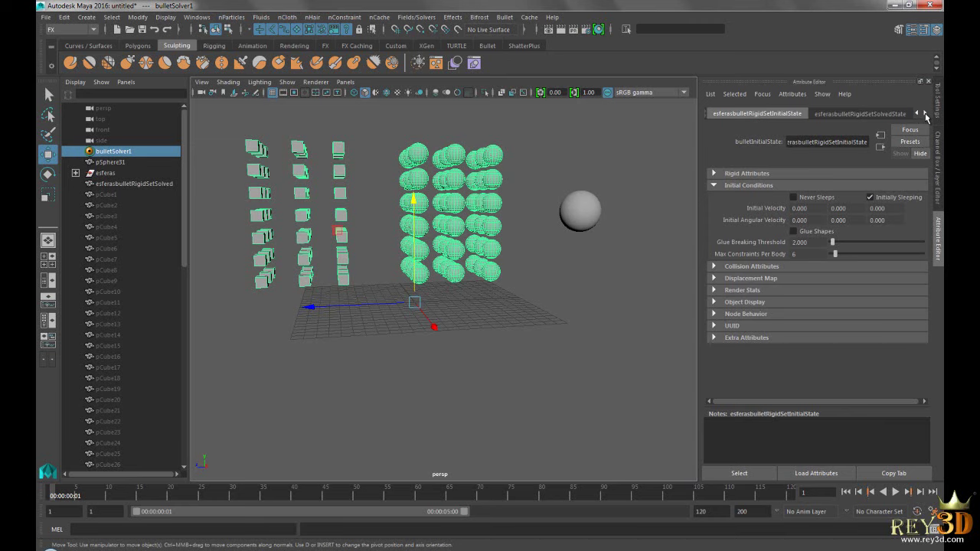
left_click(872, 115)
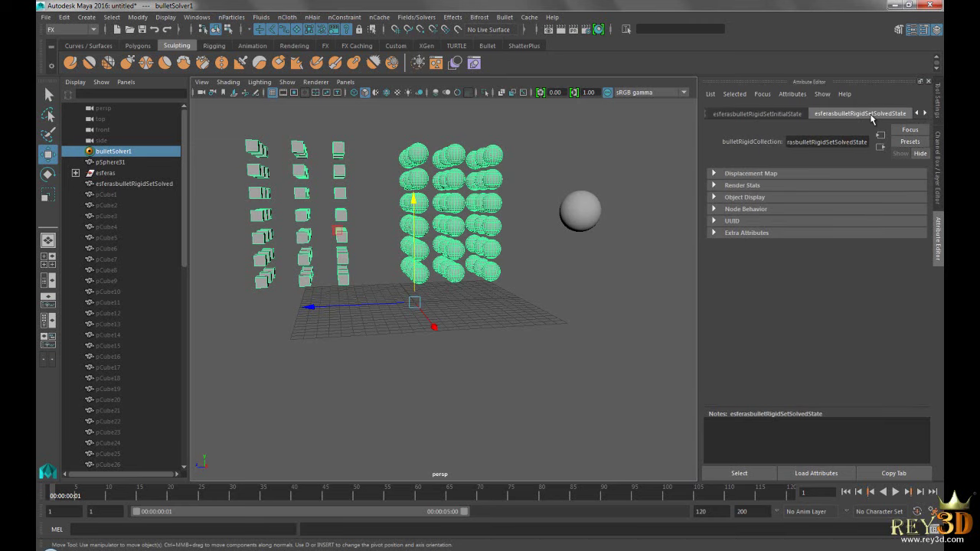
left_click(926, 114)
left_click(925, 114)
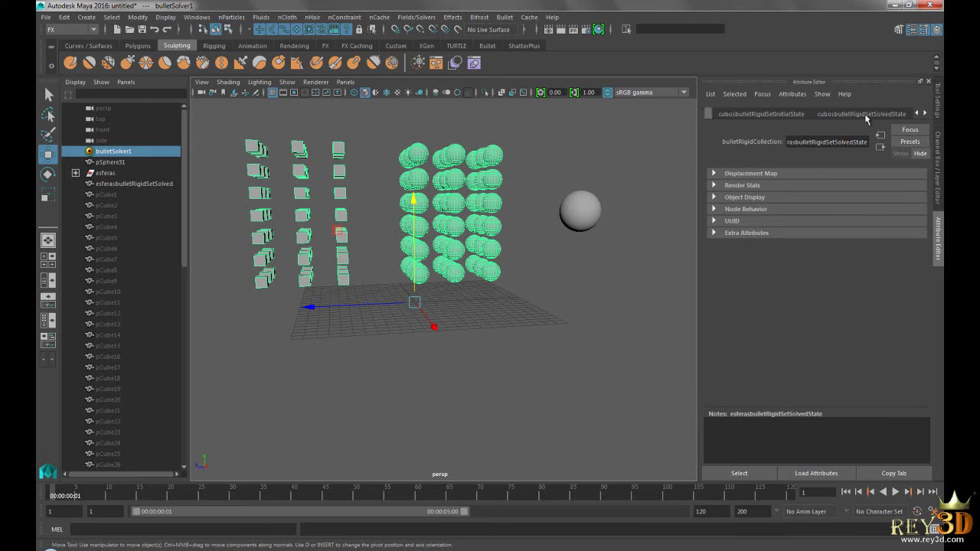
left_click(782, 115)
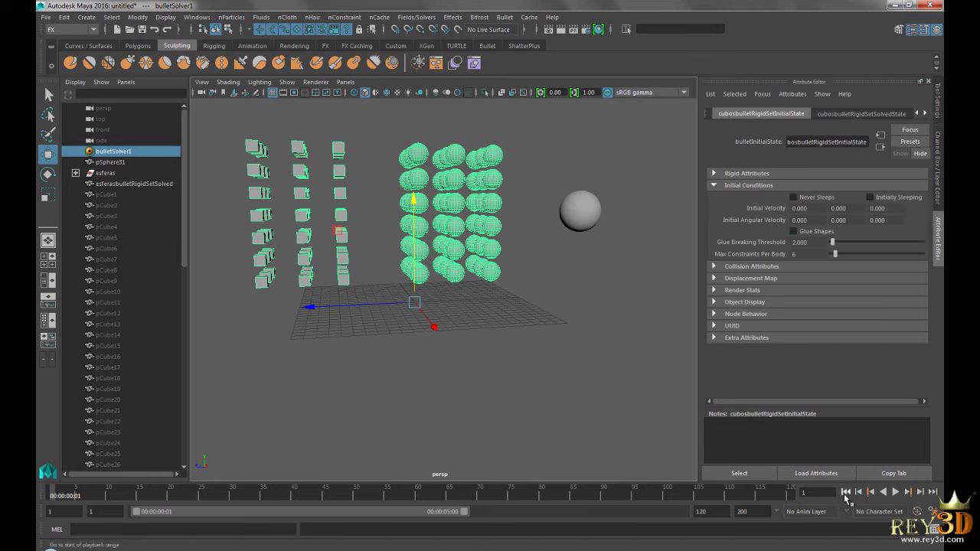
Step: Play a quick test of the simulation, then rewind to the first frame
left_click(896, 492)
left_click(898, 493)
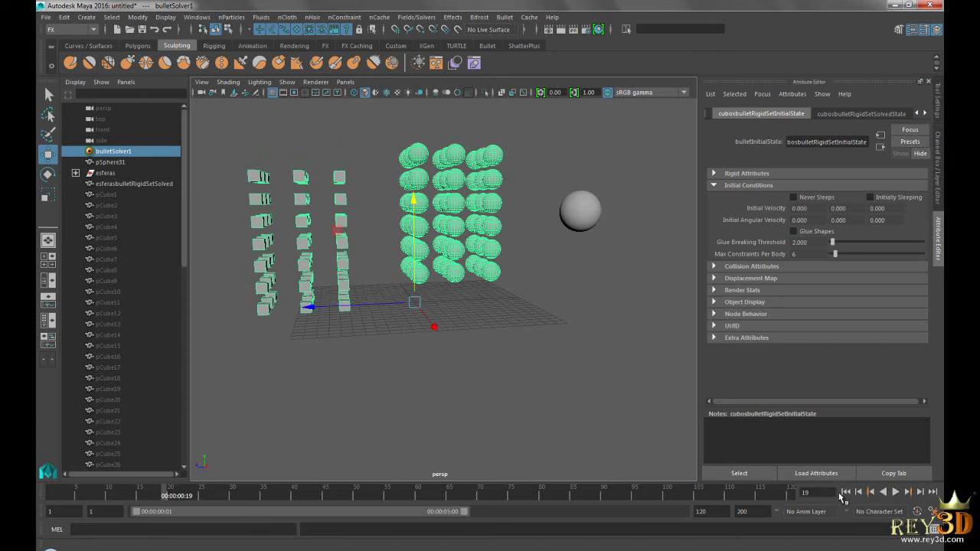
left_click(846, 492)
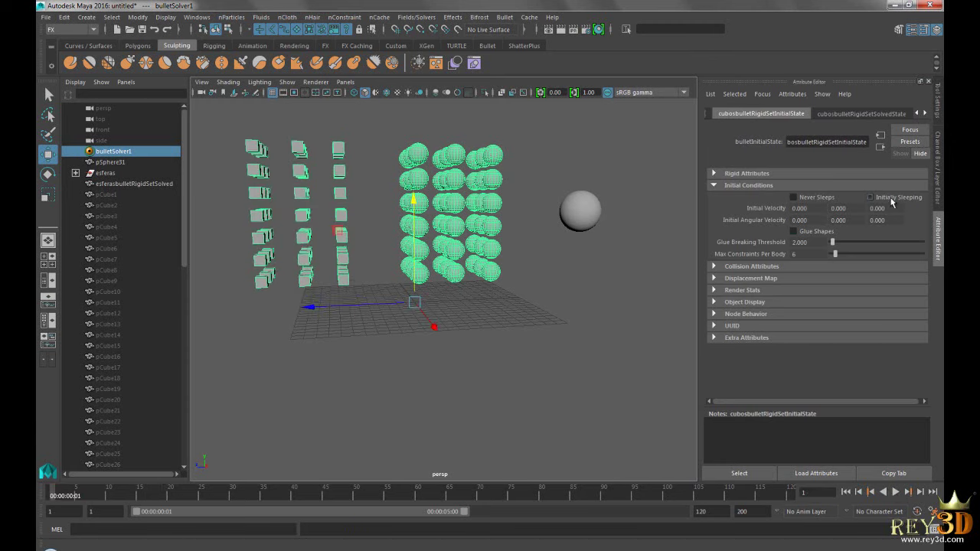
Step: Enable Initially Sleeping on cubosbulletRigidSetInitialState and replay to confirm the cubes stay standing
left_click(893, 197)
left_click(897, 492)
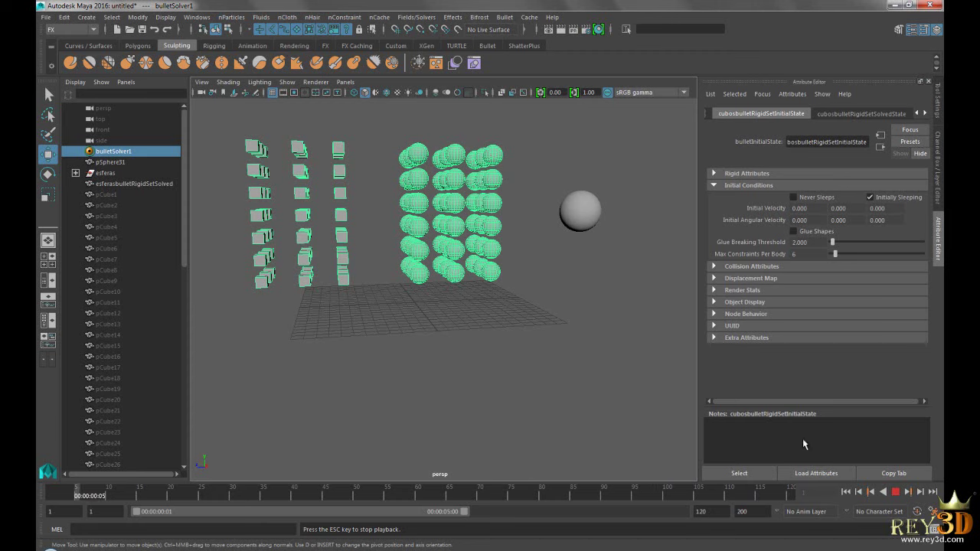
key("Escape")
key("alt+shift+v")
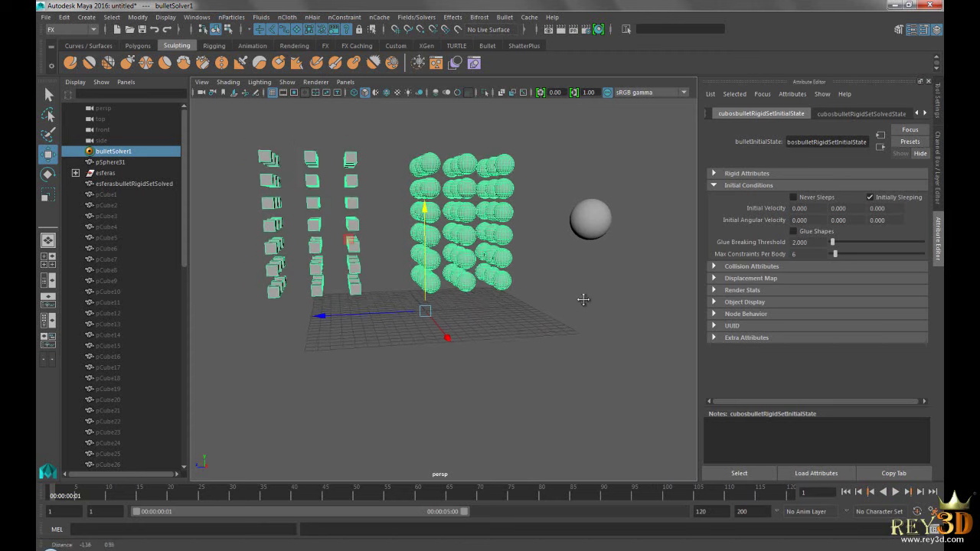
mouse_move(582, 297)
left_mouse_down("alt")
mouse_move(587, 180)
mouse_move(624, 147)
left_mouse_up("alt")
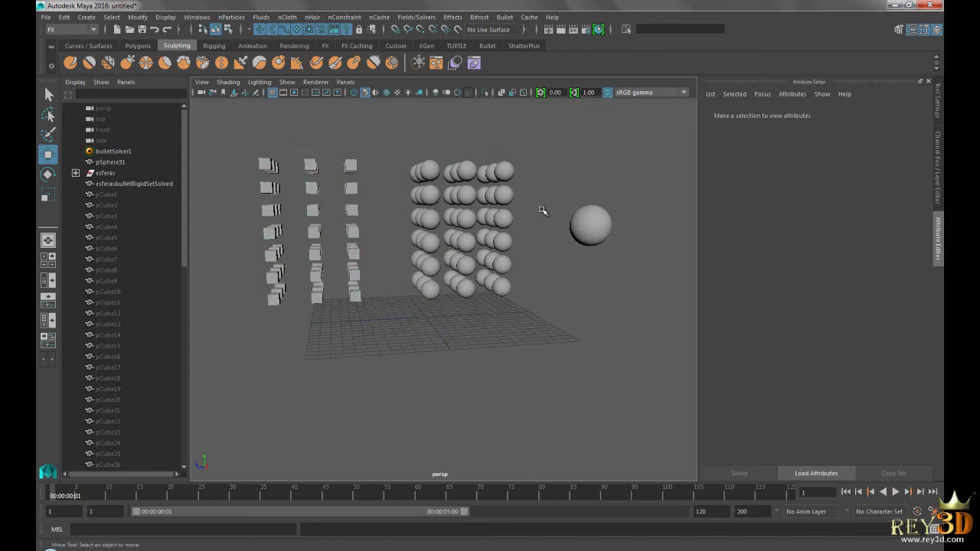
left_click_drag(396, 136, 548, 368)
left_click(505, 17)
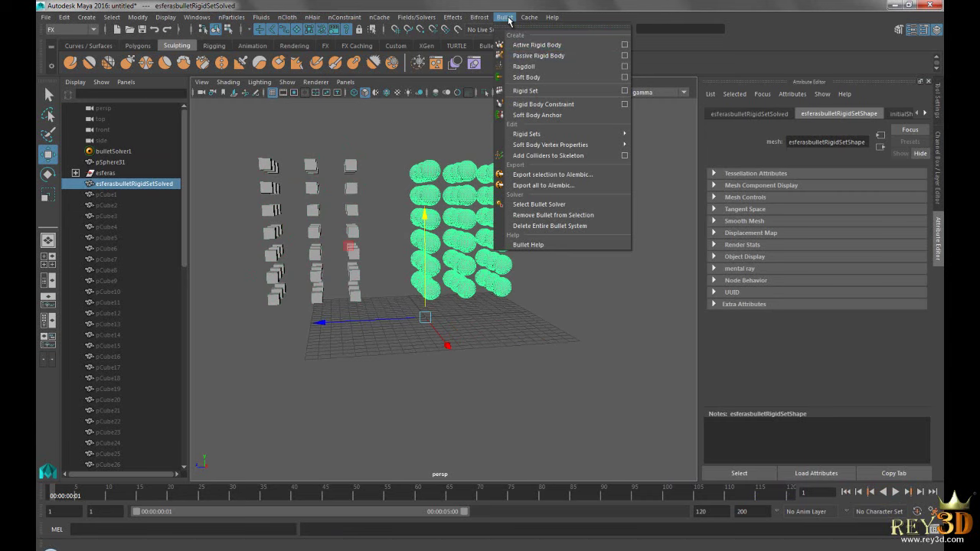
left_click(625, 91)
type("cubosbulletRigidSet")
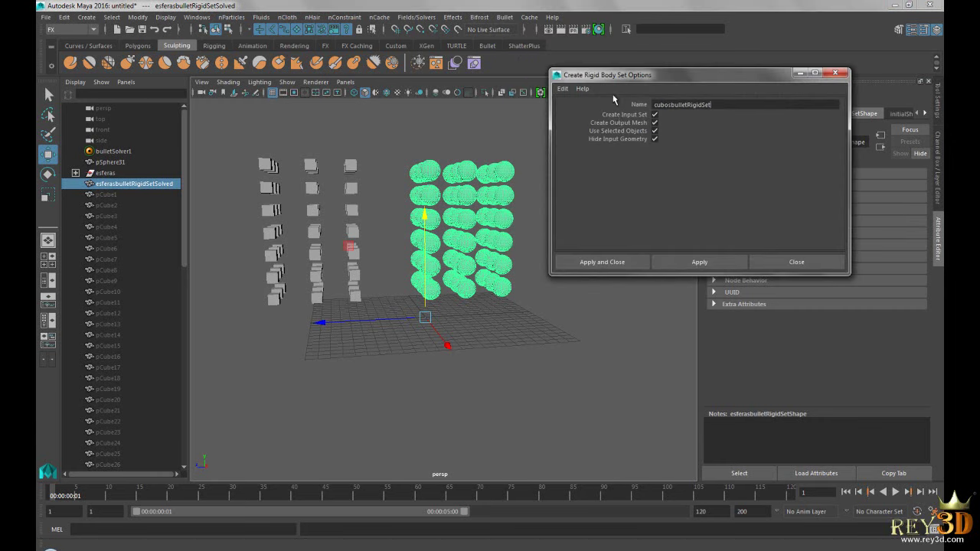
left_click(840, 73)
left_click_drag(591, 311, 617, 345)
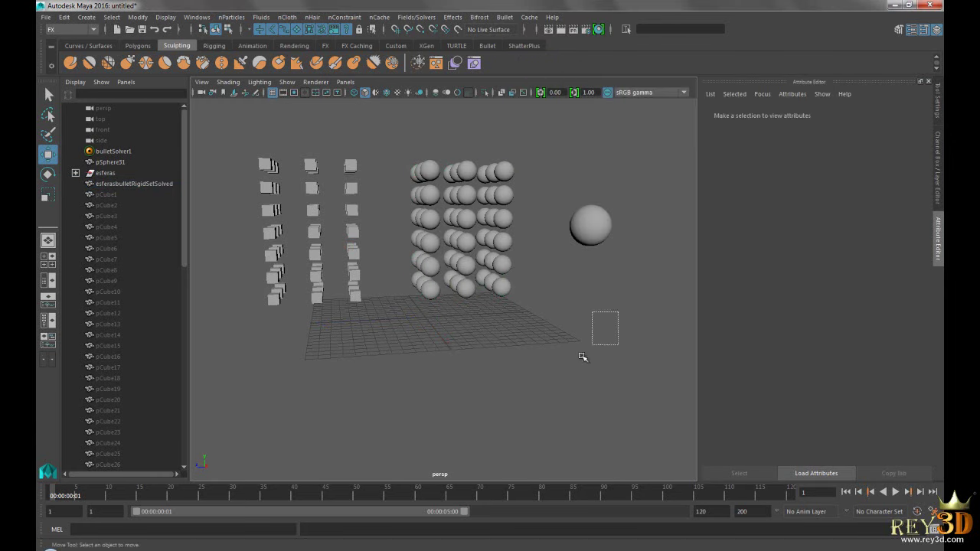
left_click(129, 151)
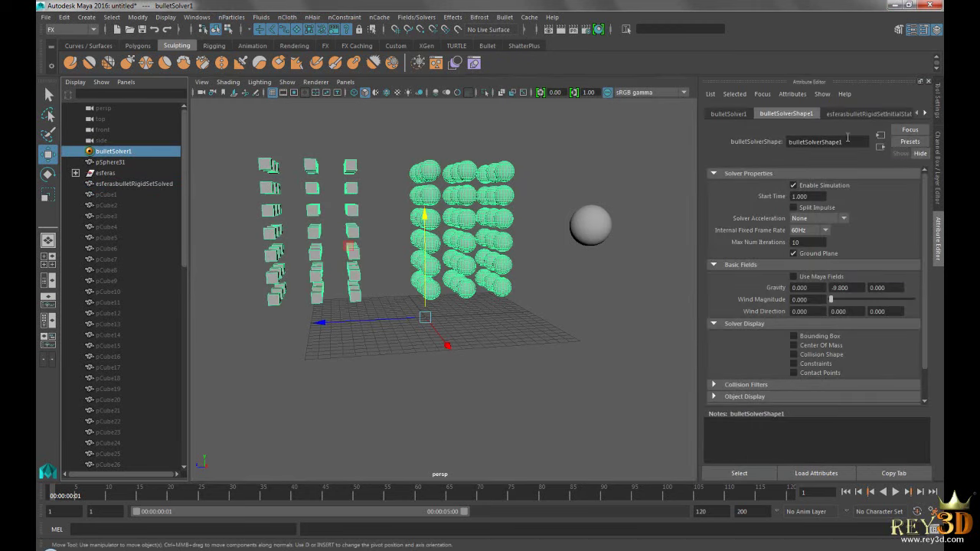
left_click(925, 113)
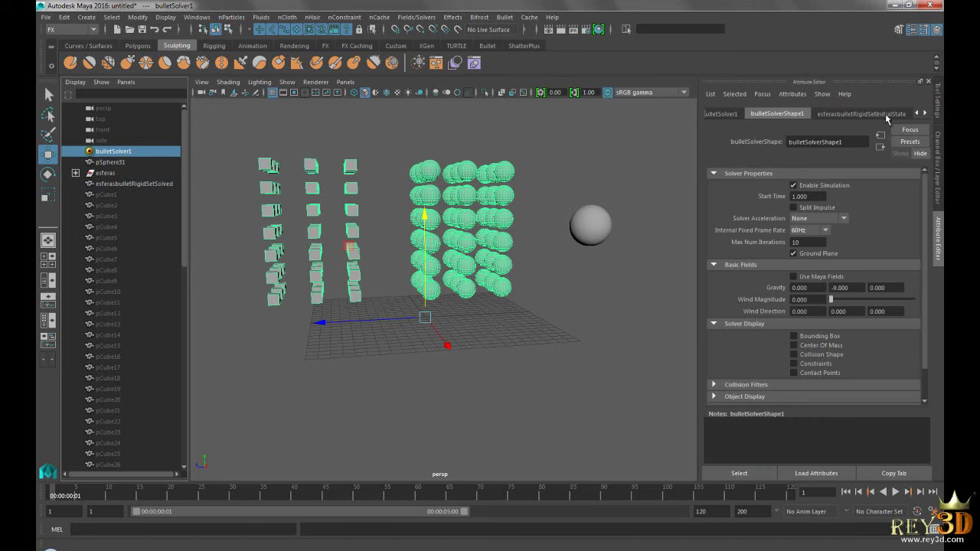
left_click(925, 114)
left_click(925, 113)
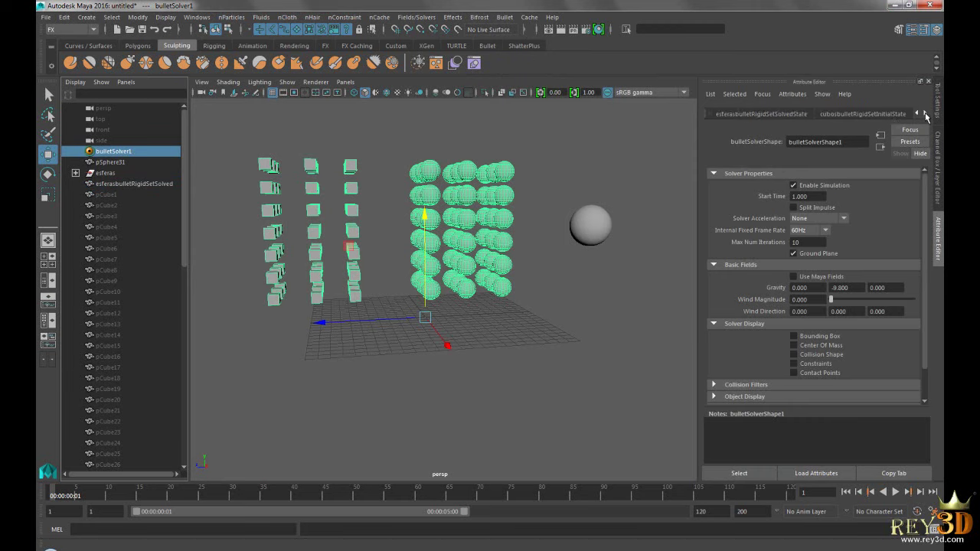
left_click(925, 113)
left_click(925, 114)
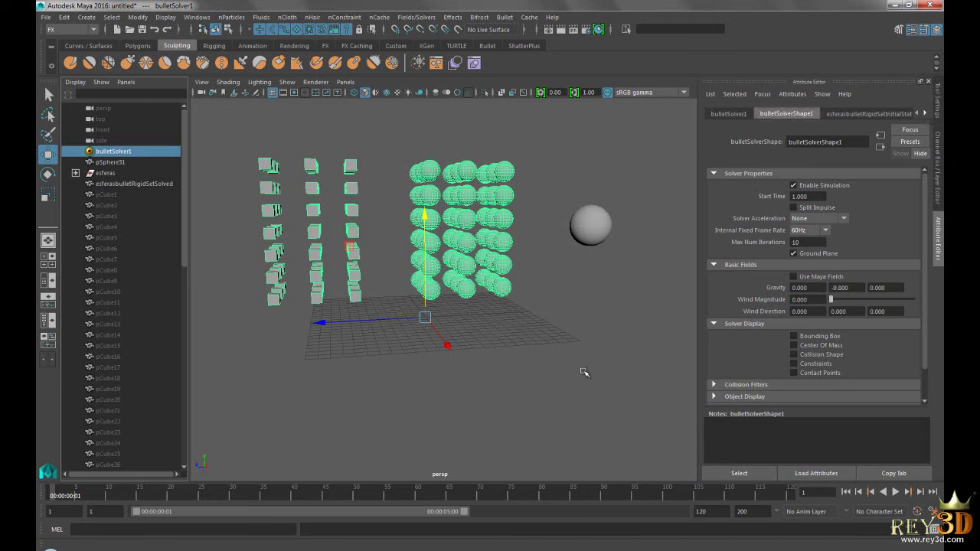
left_click(614, 352)
left_click_drag(591, 273, 570, 271, "alt")
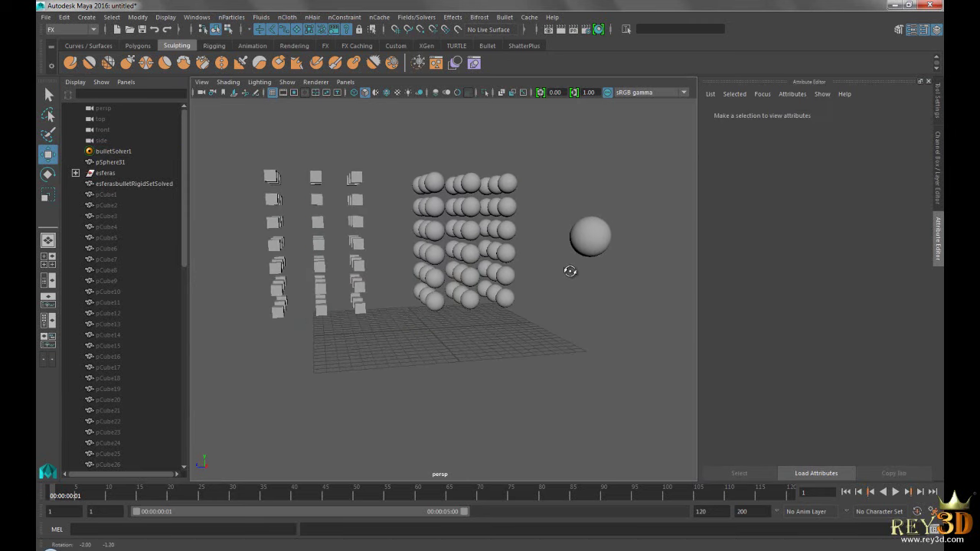